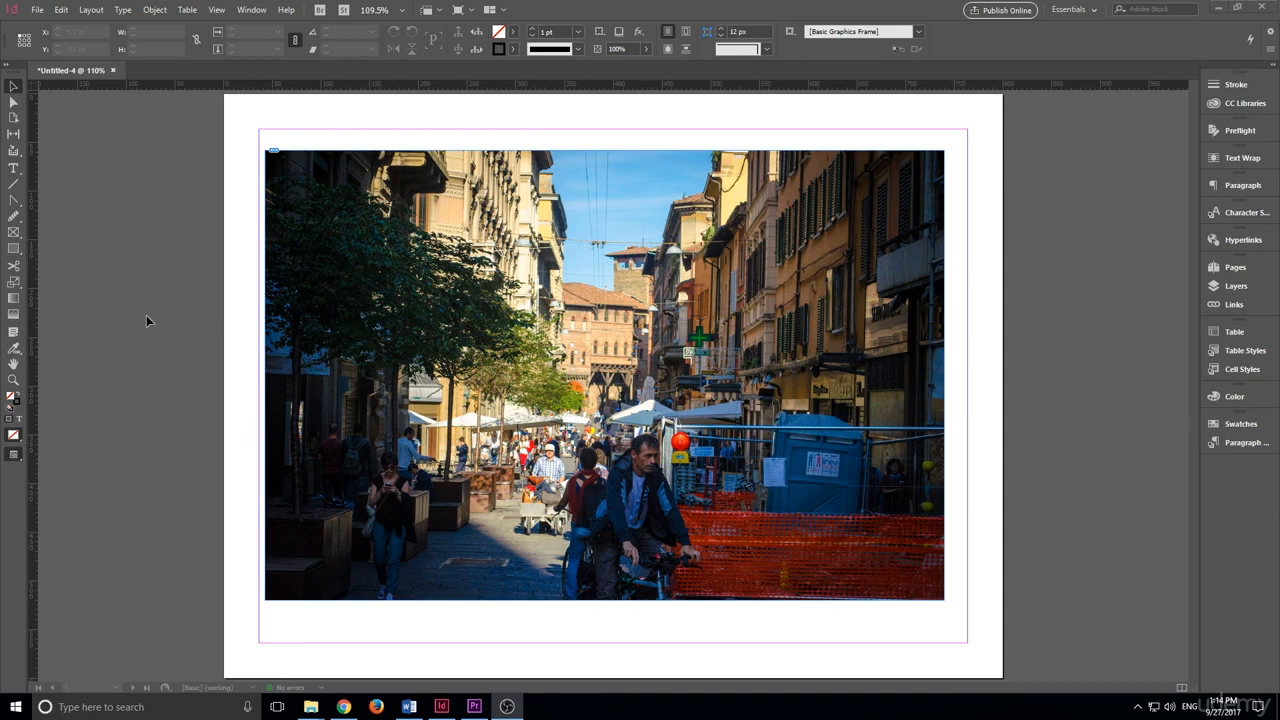
Step: Sample a colour theme from the street photo with the Color Theme tool and choose its Bright variant
click(15, 346)
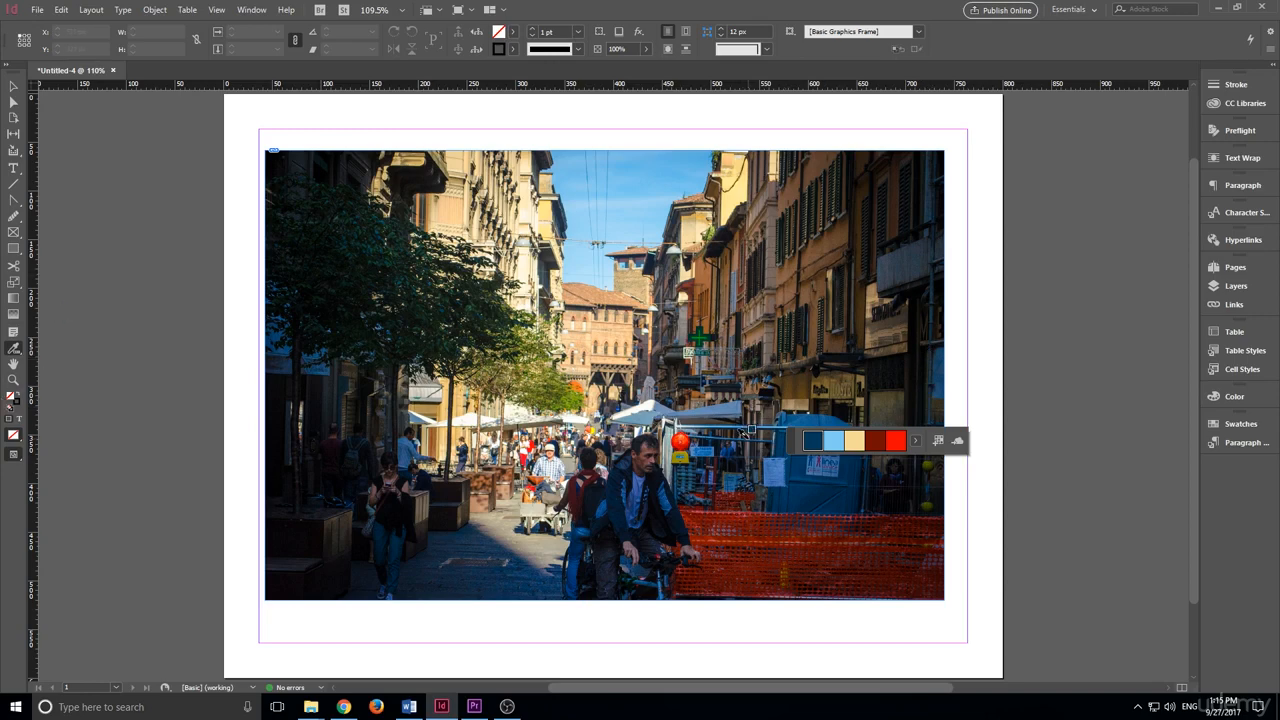
click(917, 443)
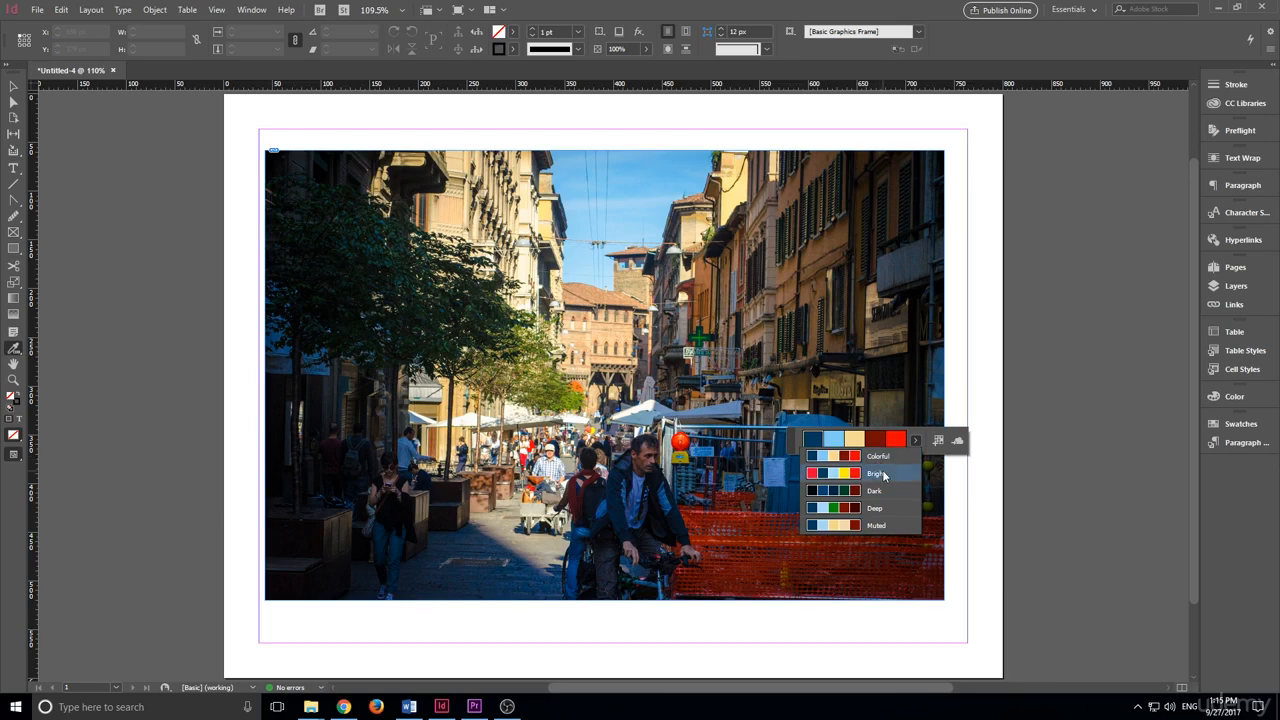
click(880, 474)
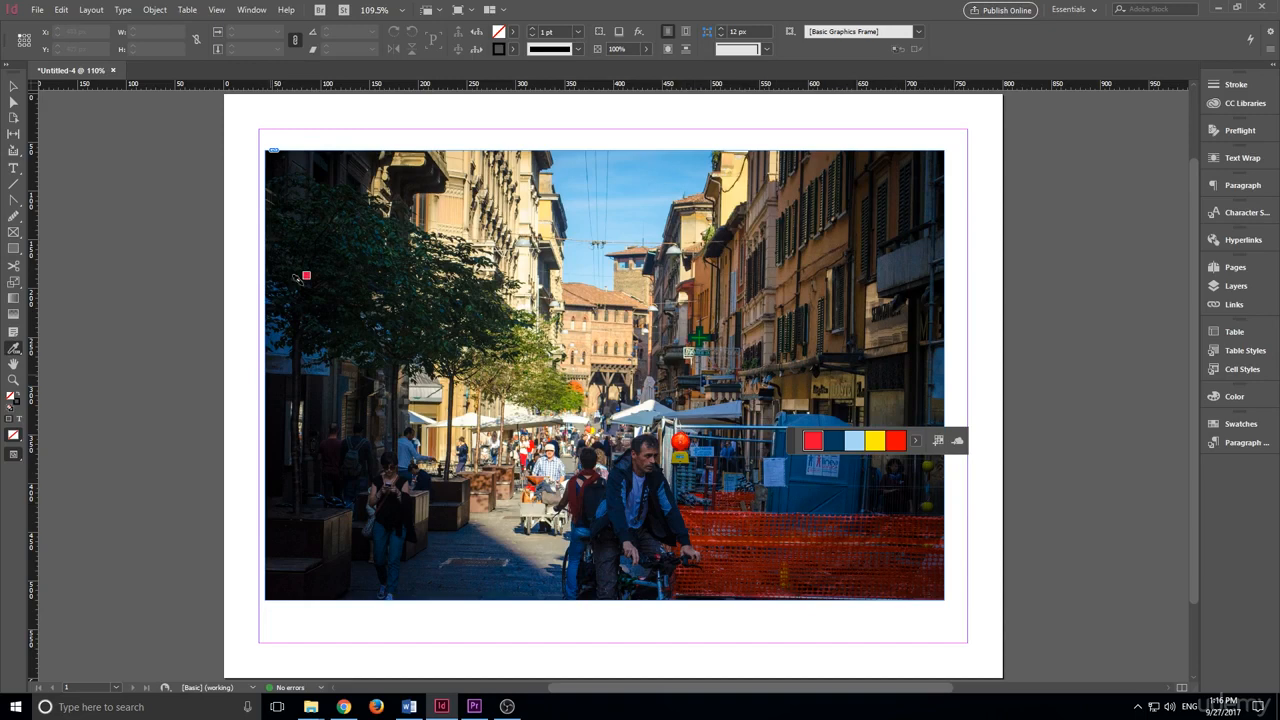
Step: Try the Dark, Deep and Muted variants of the sampled colour theme in turn
click(918, 446)
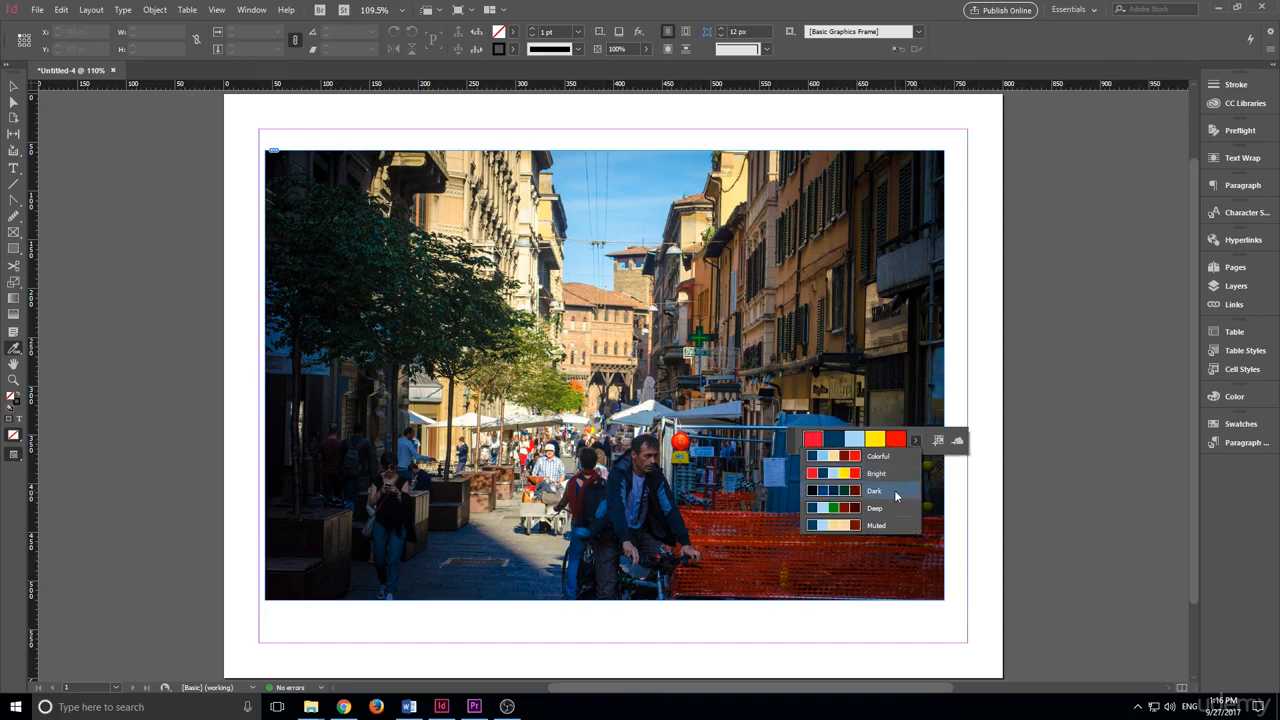
click(890, 484)
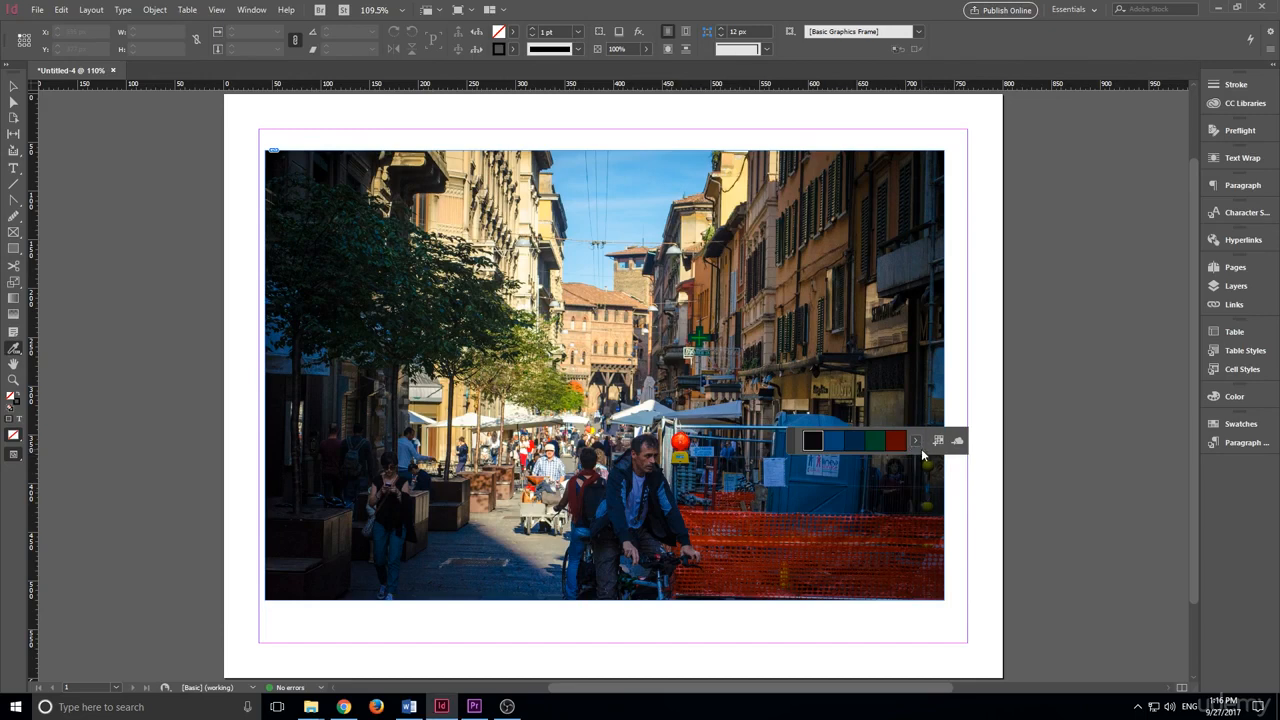
click(916, 446)
click(905, 510)
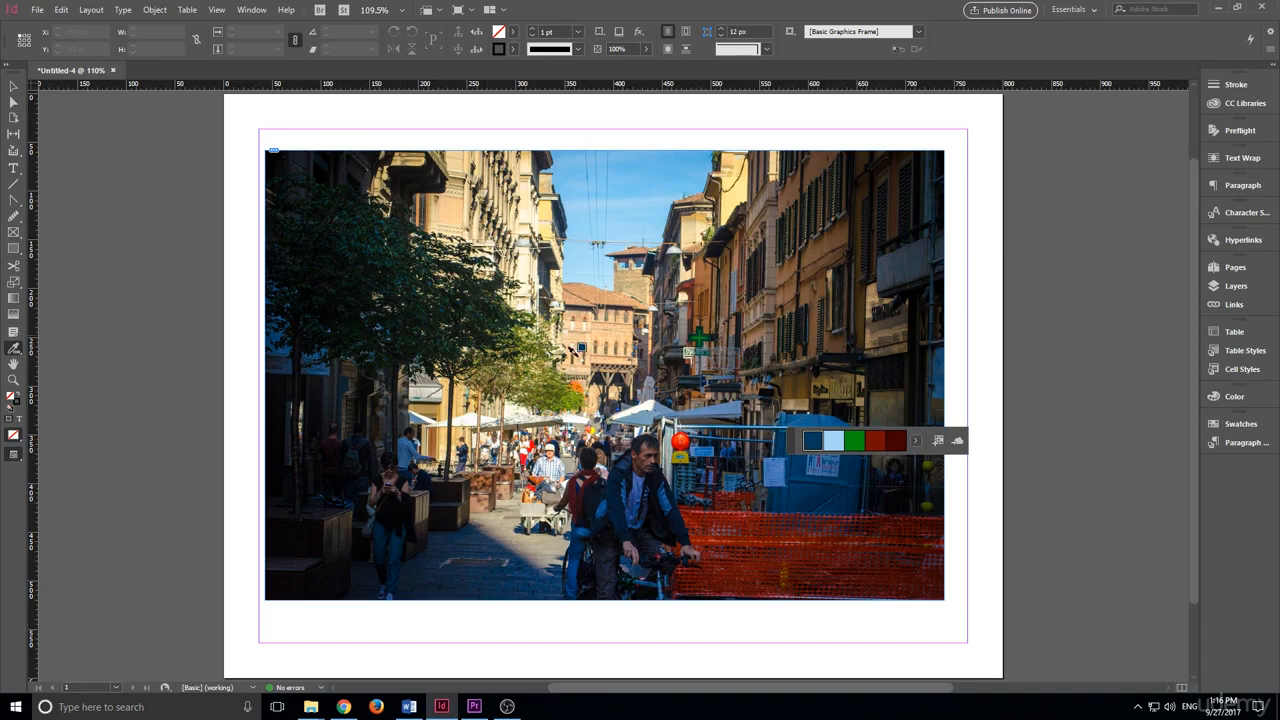
click(915, 440)
click(895, 525)
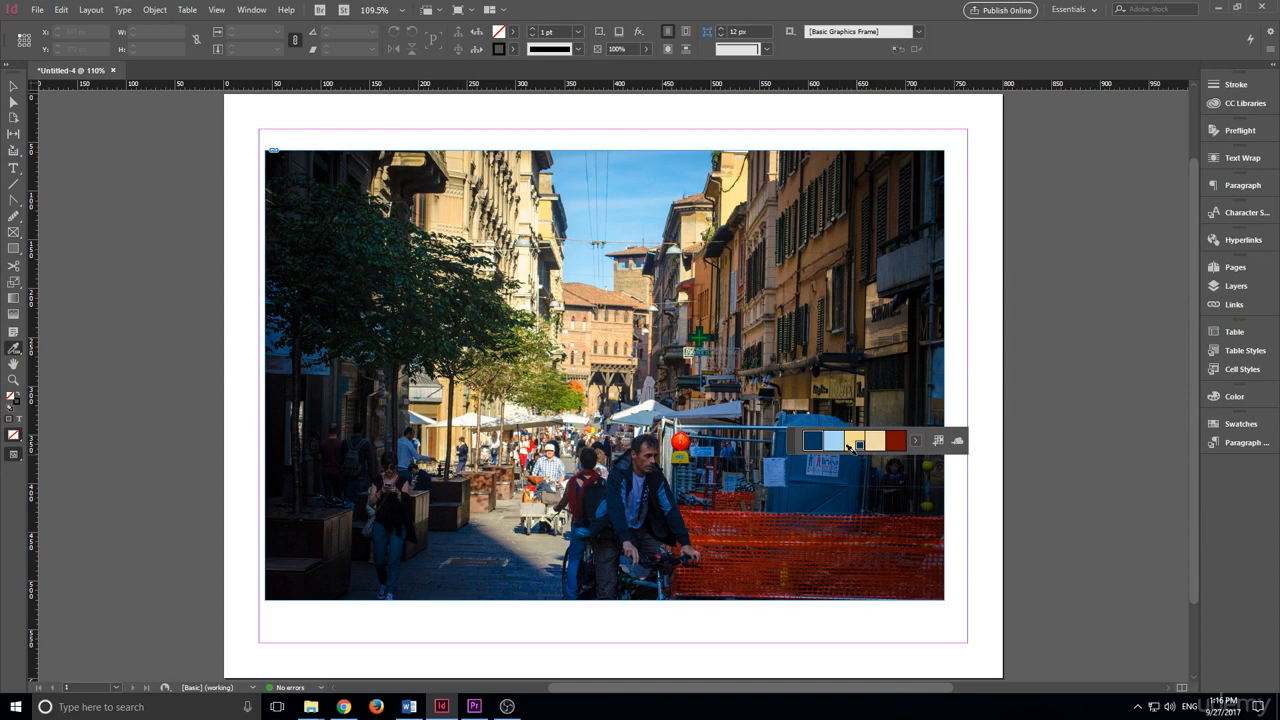
Step: Select the Bright variant of the photo's colour theme and add it to the document swatches
click(915, 441)
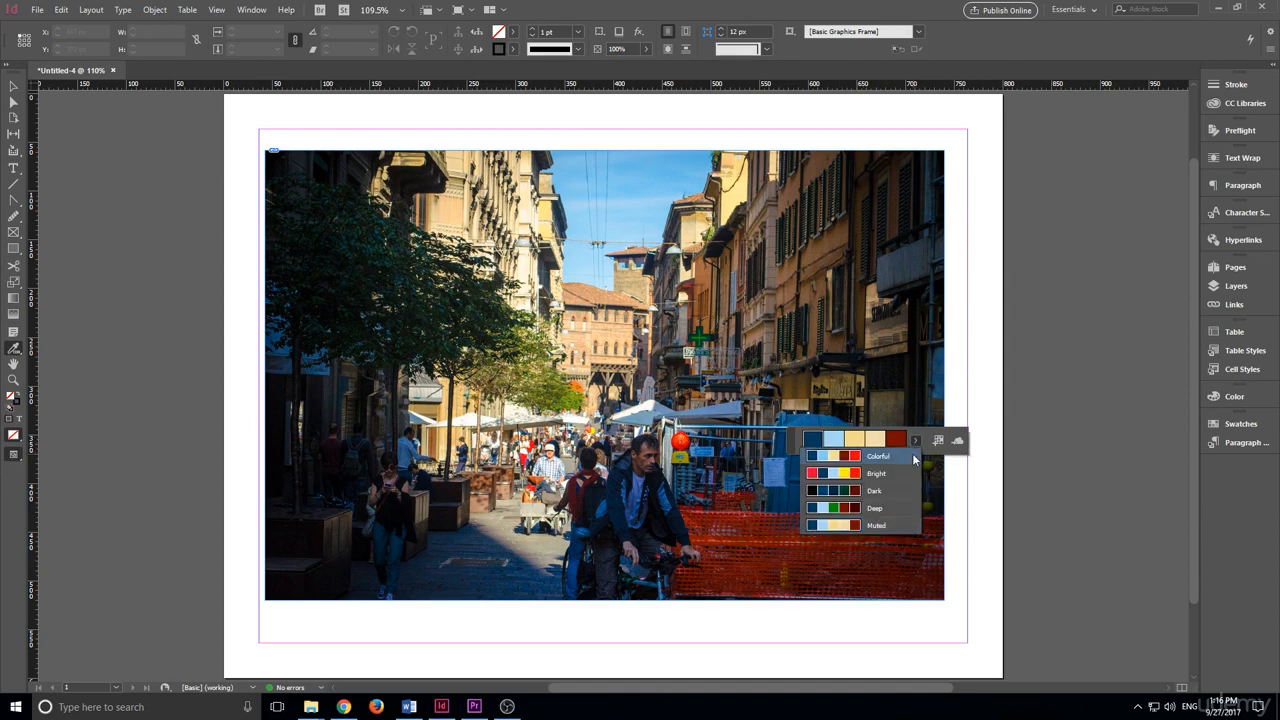
click(912, 474)
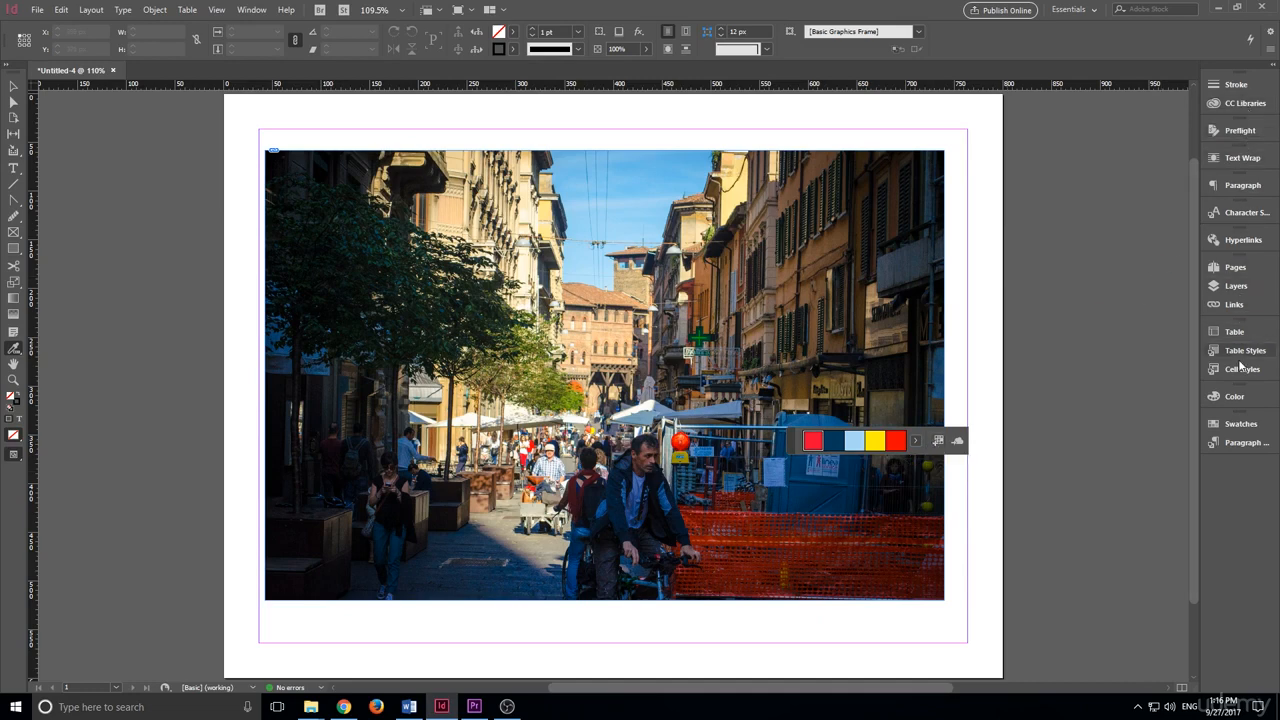
click(1238, 425)
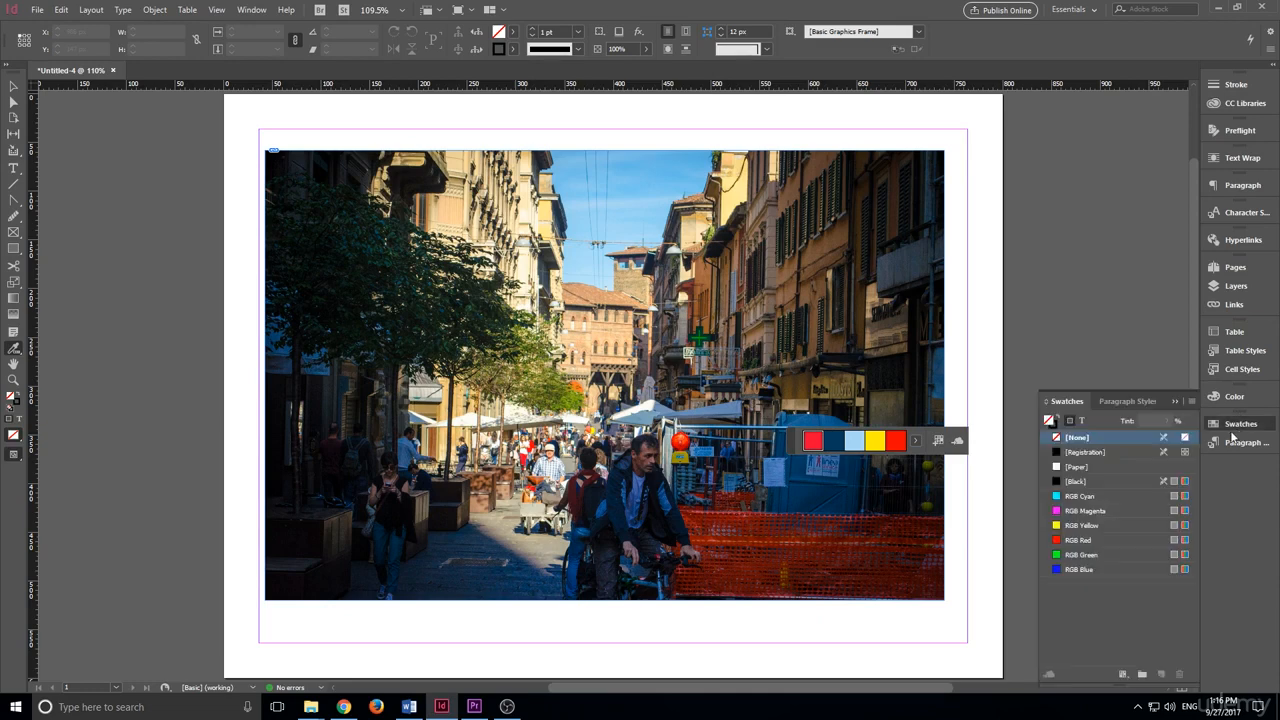
click(939, 441)
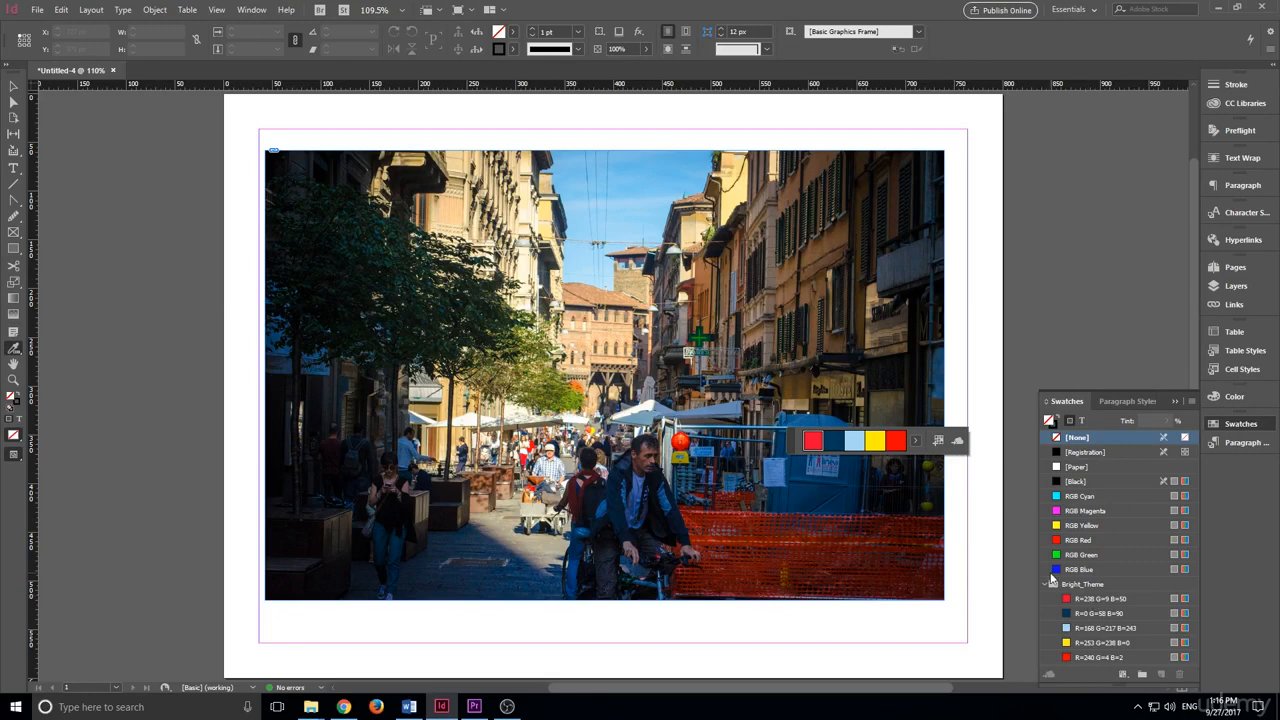
Step: Rename the Bright_Theme colour group as Italy Picture
double_click(1065, 587)
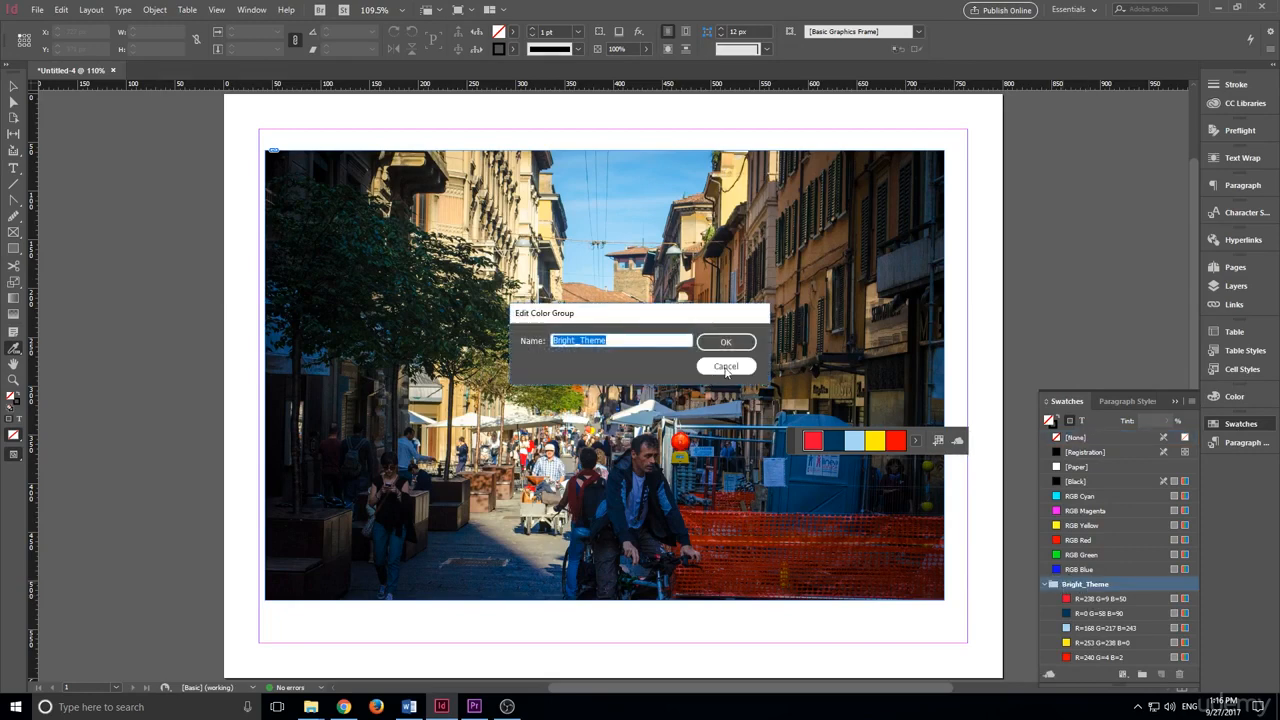
text(Italy Po)
text(cture)
click(726, 342)
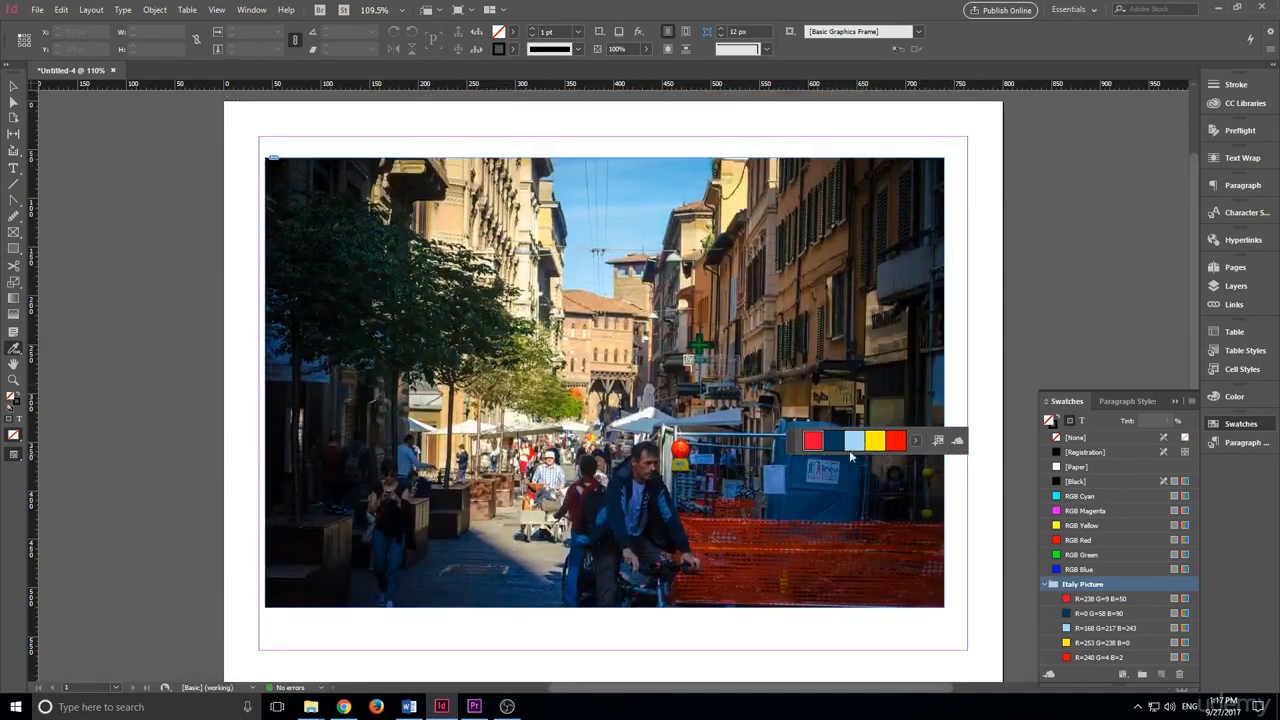
Step: Draw a text frame about 400 by 143 px over the photo's upper part and set its text to 42 pt Bold Cond
click(13, 167)
drag(497, 184, 881, 321)
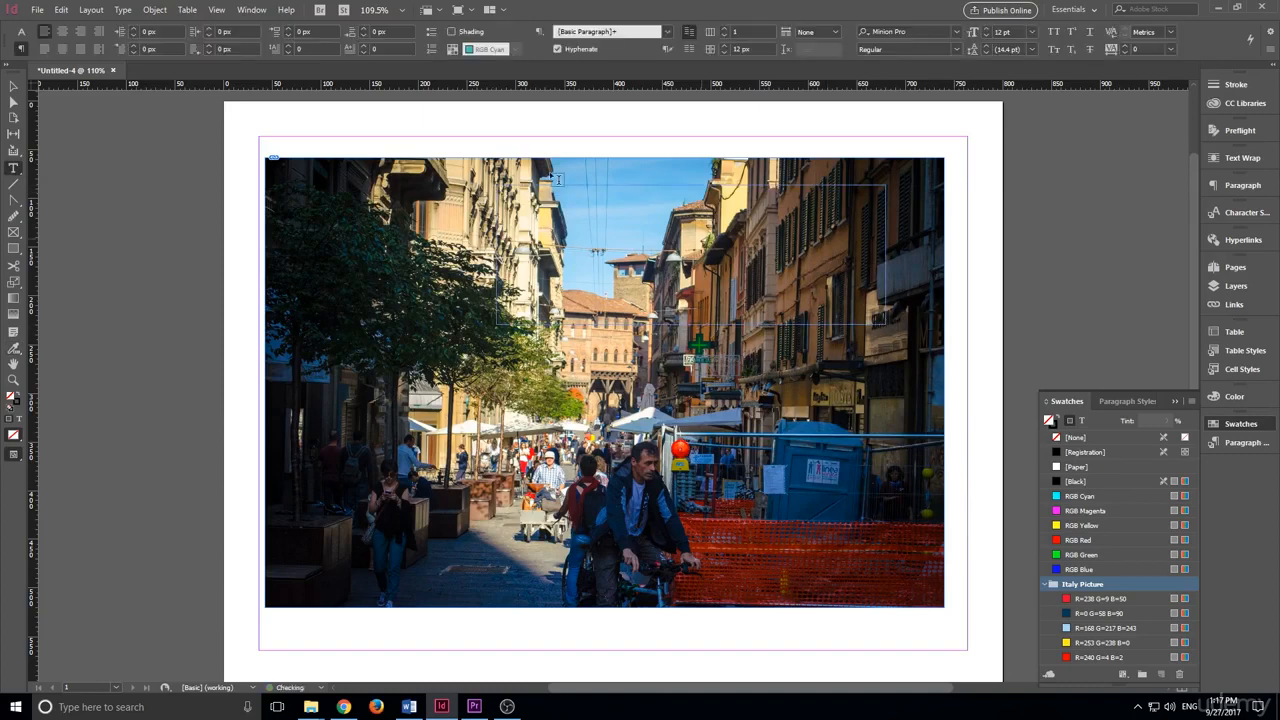
click(985, 28)
click(954, 50)
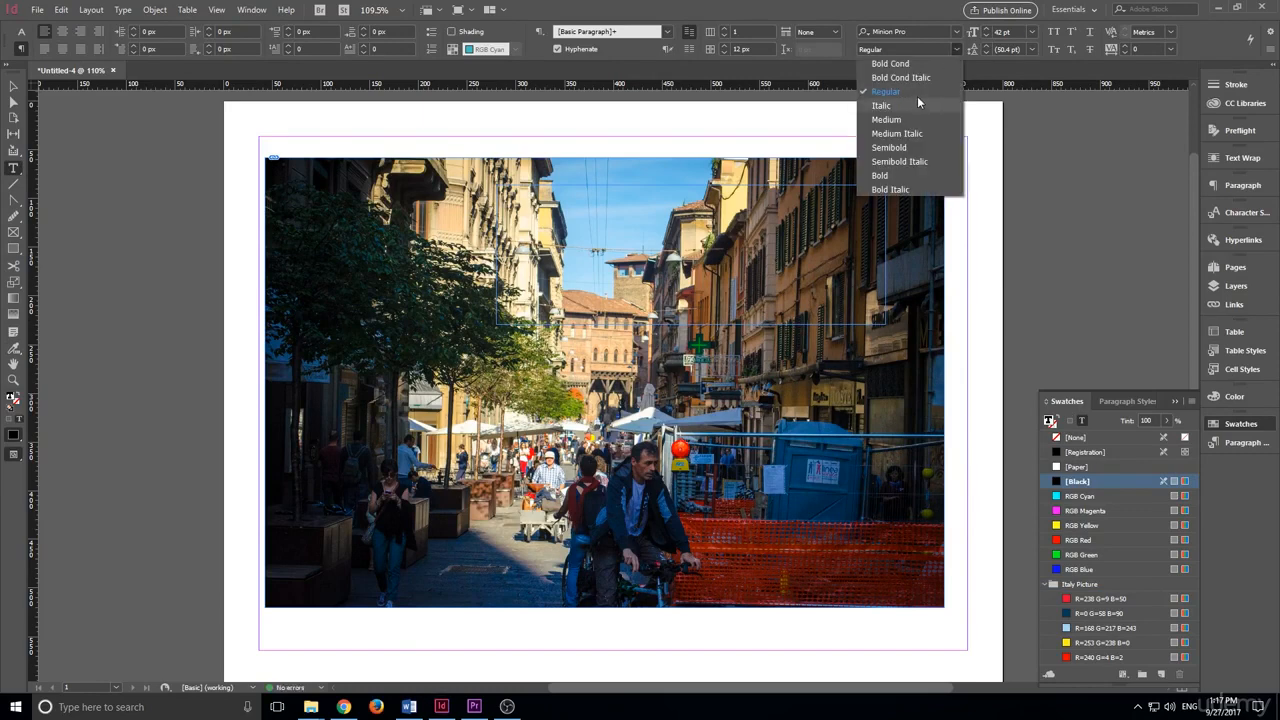
click(903, 69)
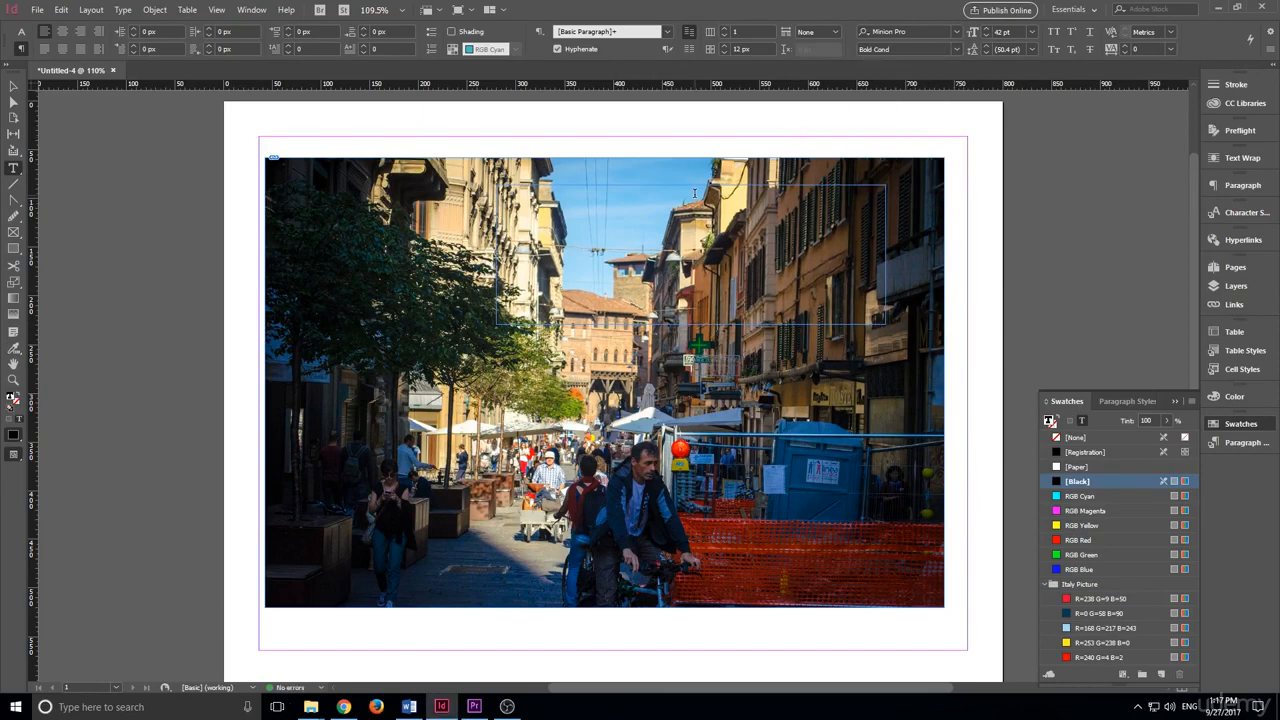
Step: Enter ITALY in the text frame and colour the word with the light blue R=168 G=217 B=243 theme swatch
text(ITaly)
key(BackSpace)
key(BackSpace)
key(BackSpace)
key(BackSpace)
key(BackSpace)
text(Italy)
key(BackSpace)
key(BackSpace)
key(BackSpace)
key(BackSpace)
text(TALY)
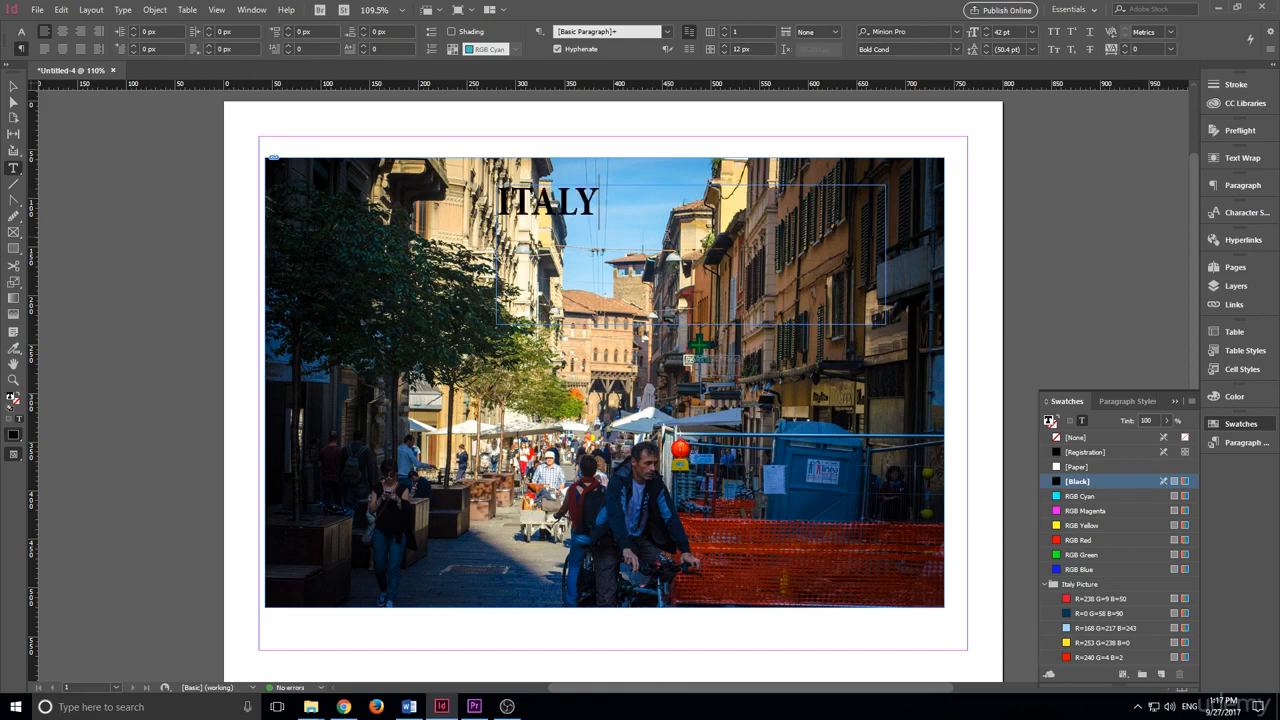
key(ctrl+a)
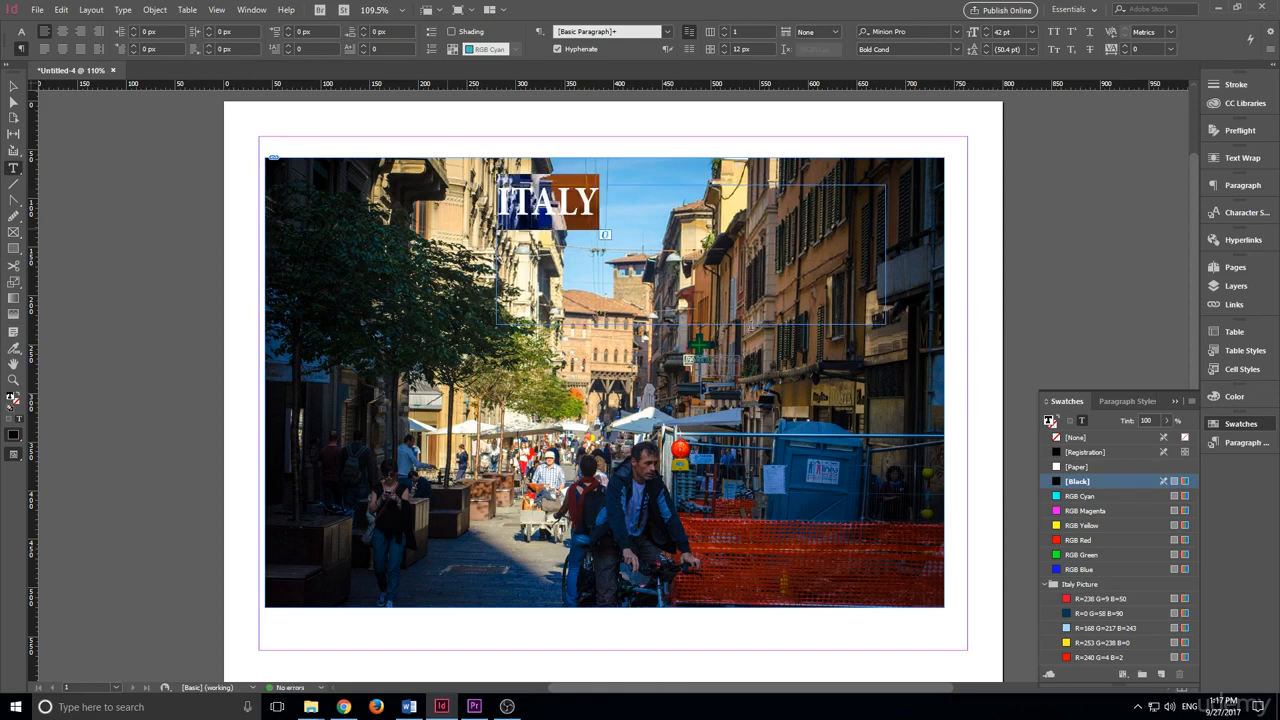
click(1097, 628)
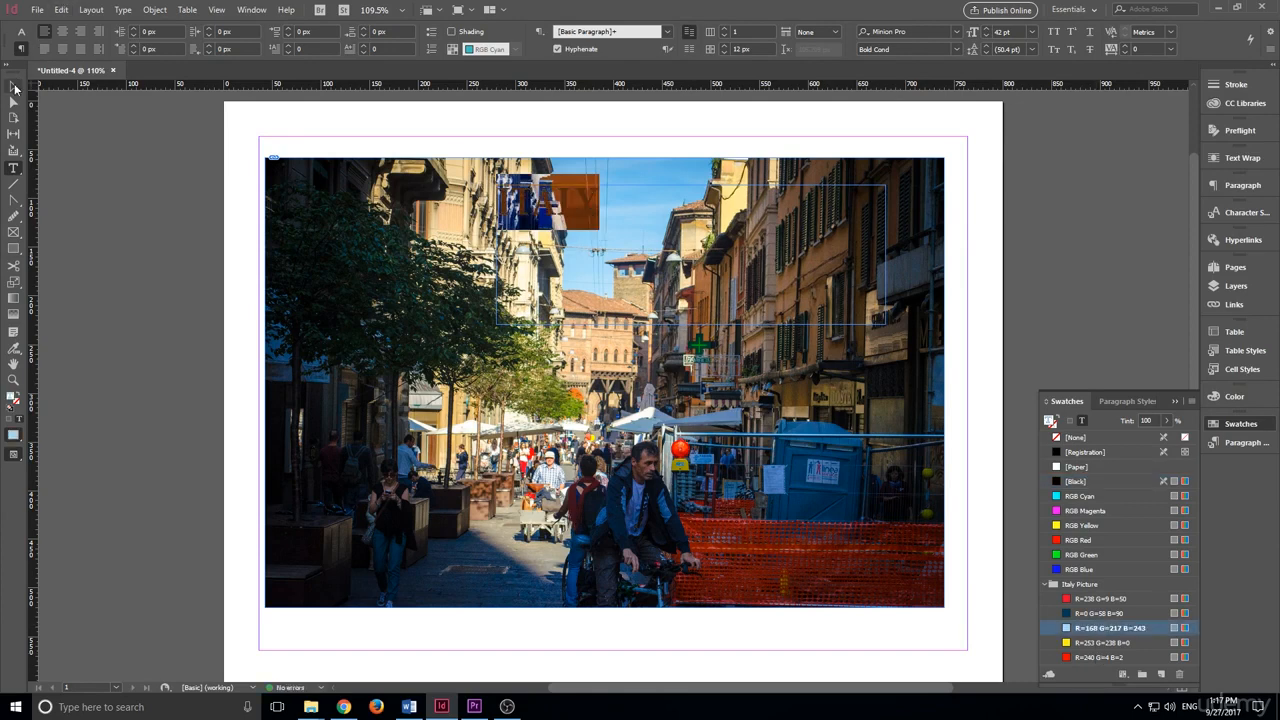
Step: Move the ITALY text frame to the photo's dark lower-left area, at about X 84 px, Y 454 px
click(13, 86)
drag(652, 210, 716, 244)
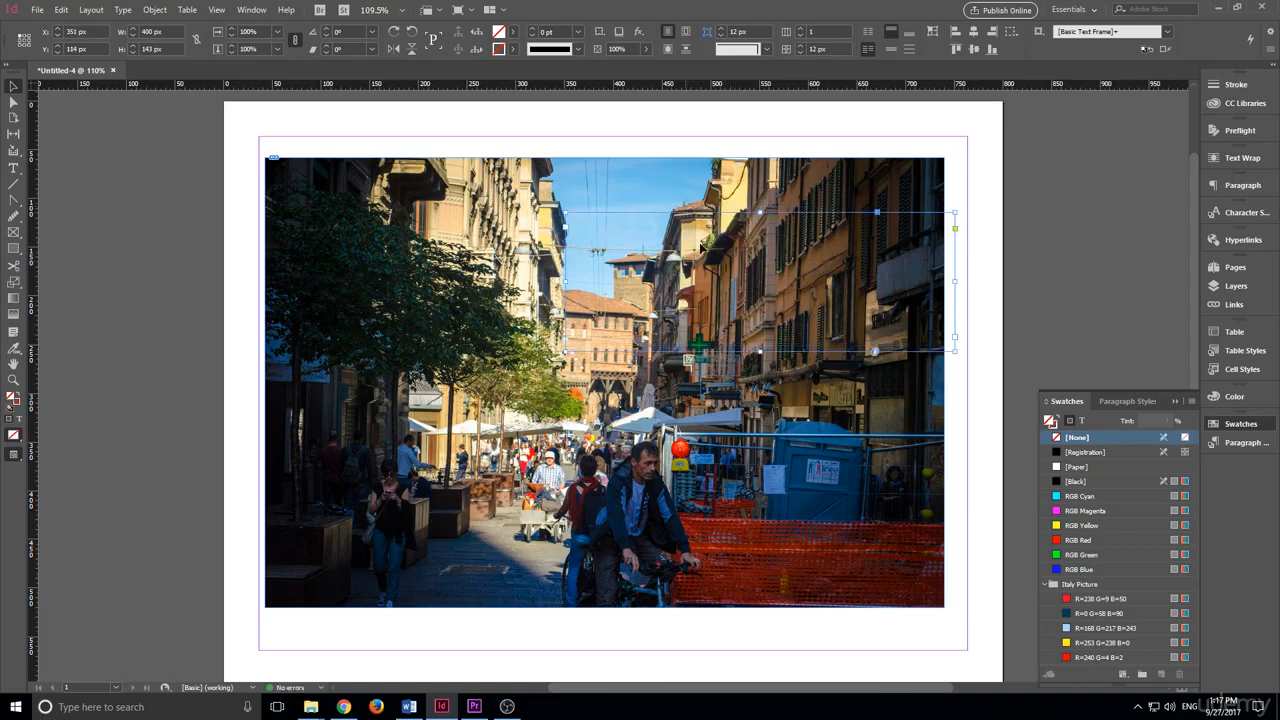
drag(680, 270, 476, 583)
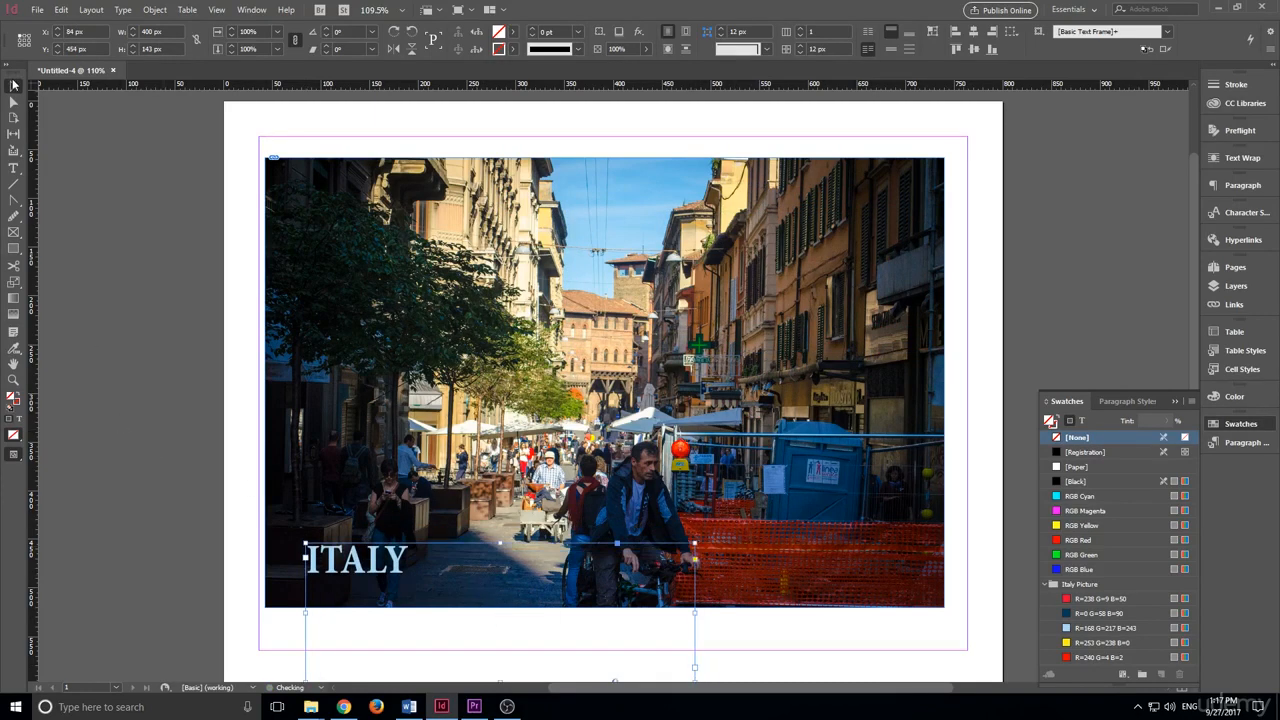
click(82, 463)
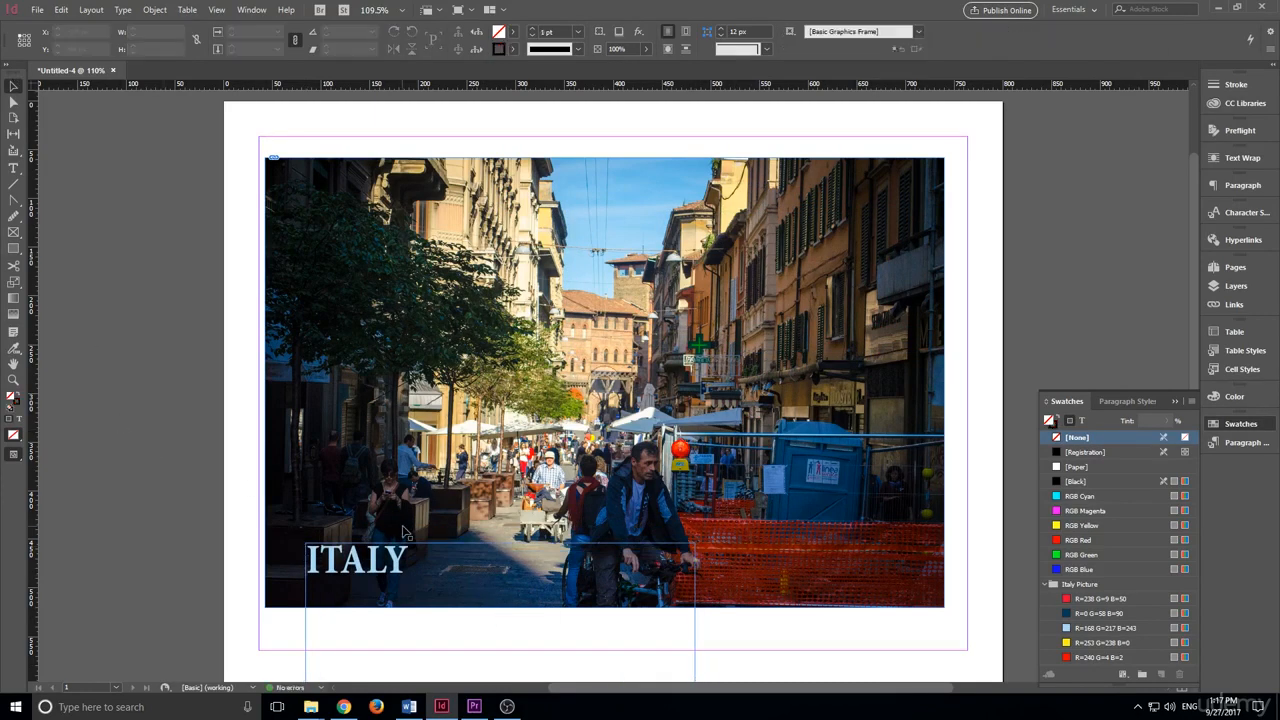
Step: Recolour the letter I of ITALY with swatch R=238 G=9 B=50 and the letter T with R=0 G=58 B=90
double_click(340, 565)
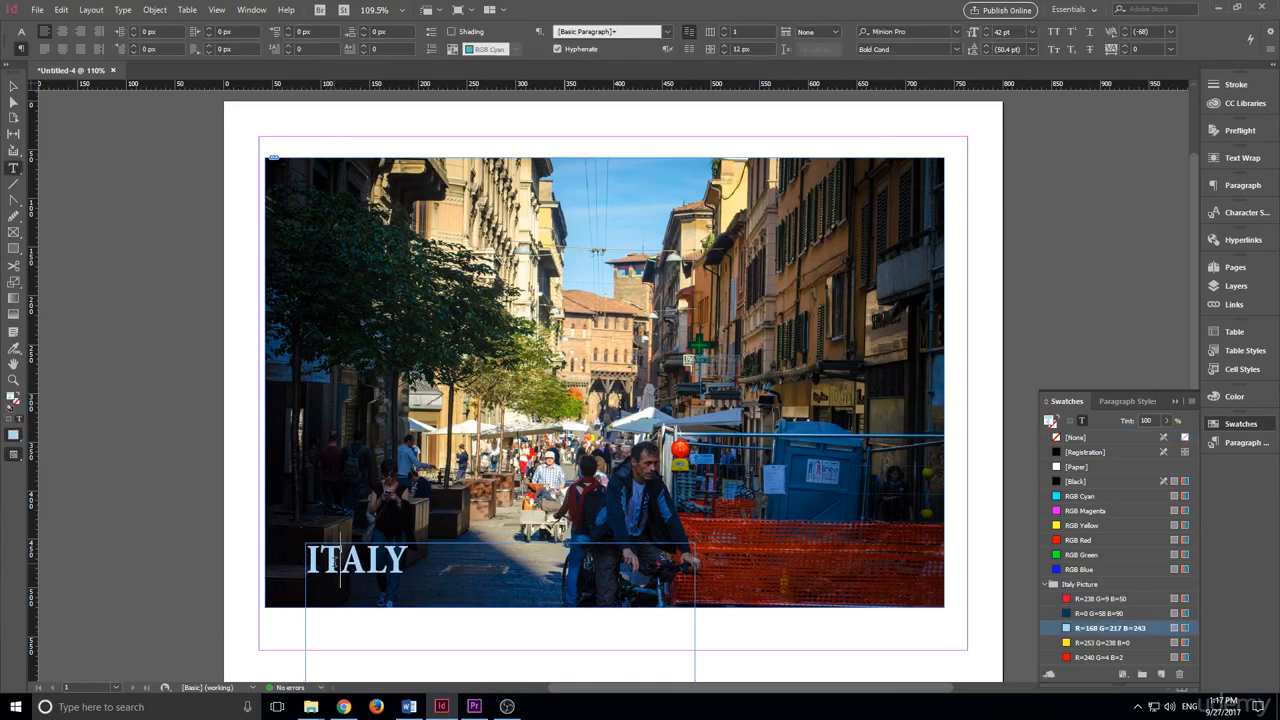
drag(340, 570, 321, 566)
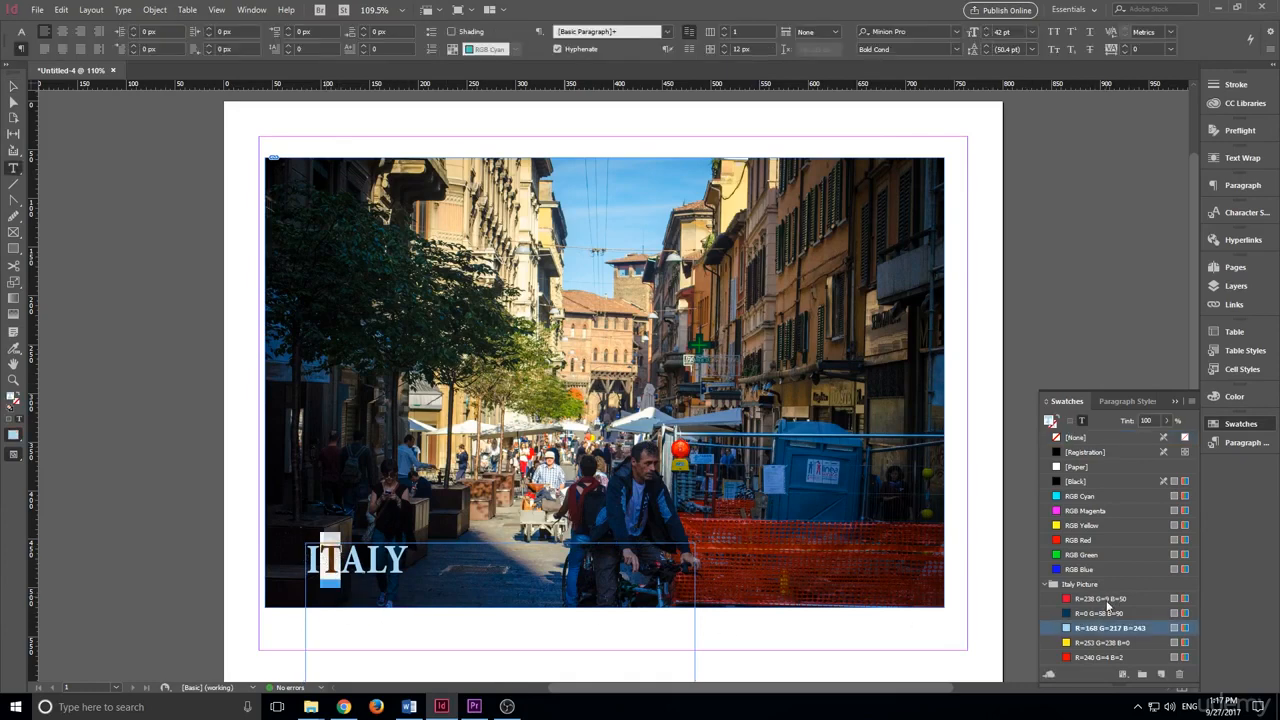
drag(323, 567, 312, 567)
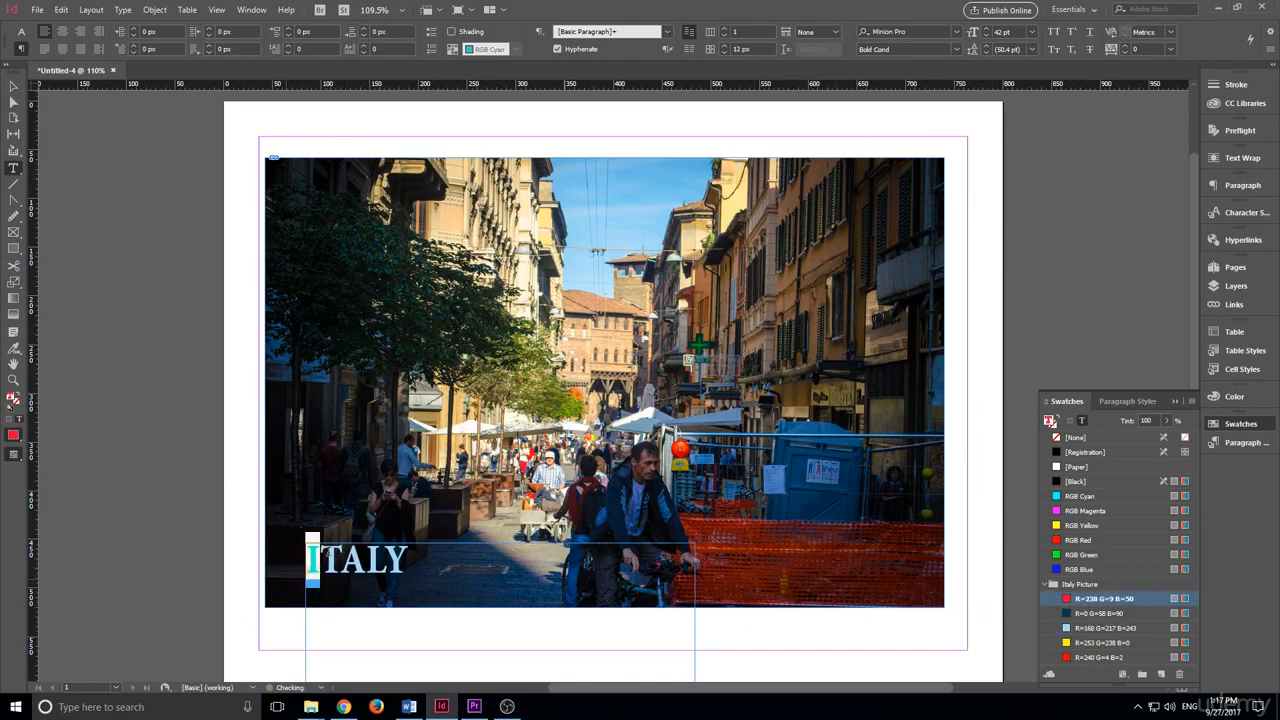
key(Right)
key(shift+Right)
click(1095, 613)
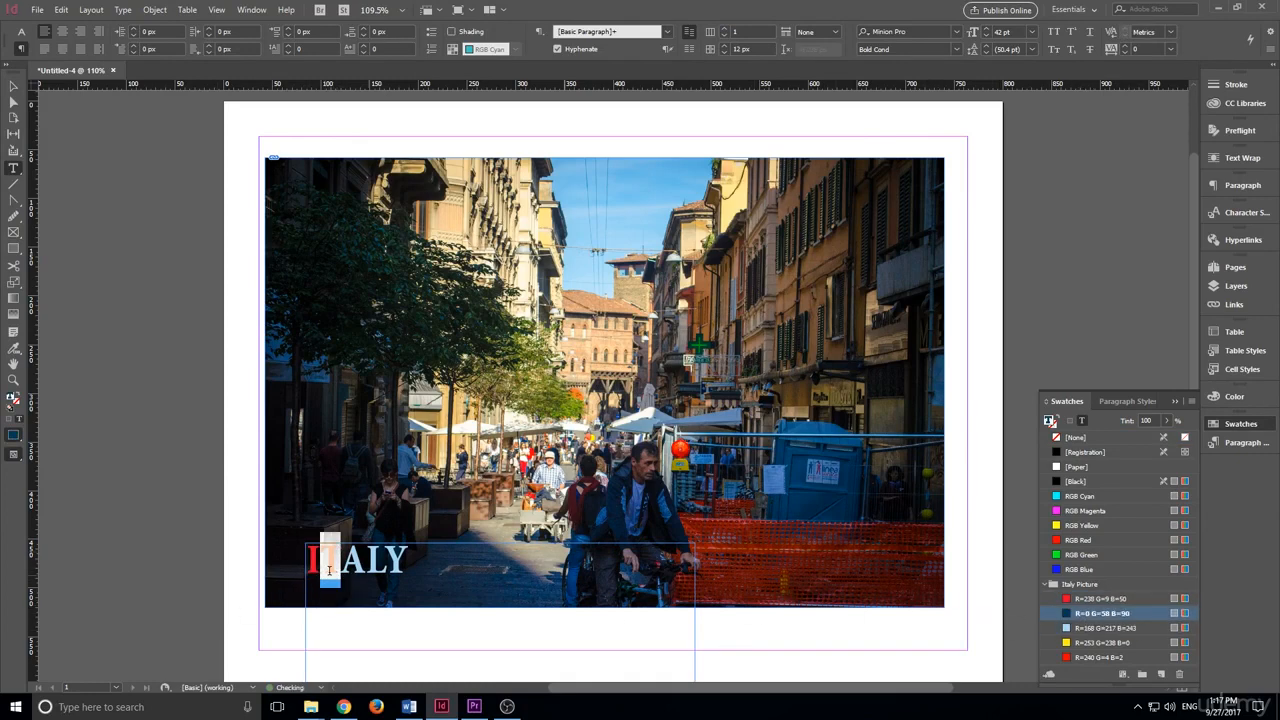
Step: Apply swatch R=168 G=217 B=243 to the letter A of ITALY and R=253 G=238 B=0 to the letter L
key(Right)
key(shift+Right)
click(1110, 628)
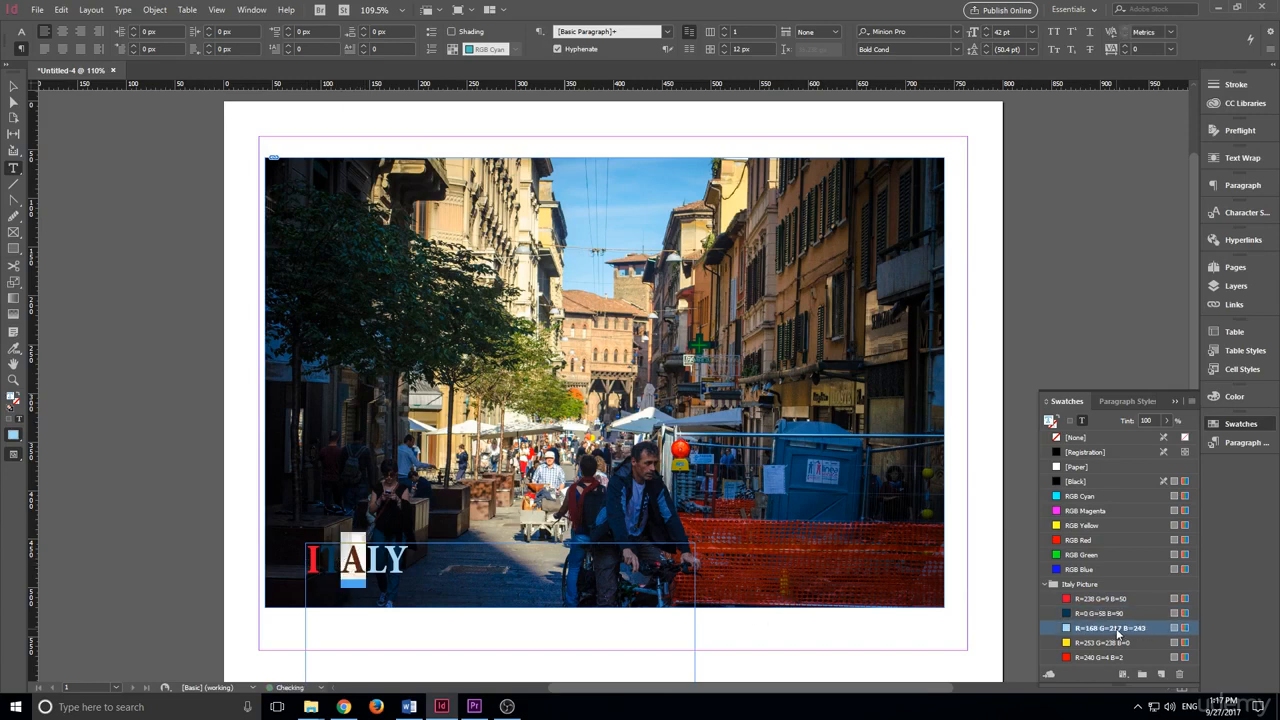
key(Right)
key(shift+Right)
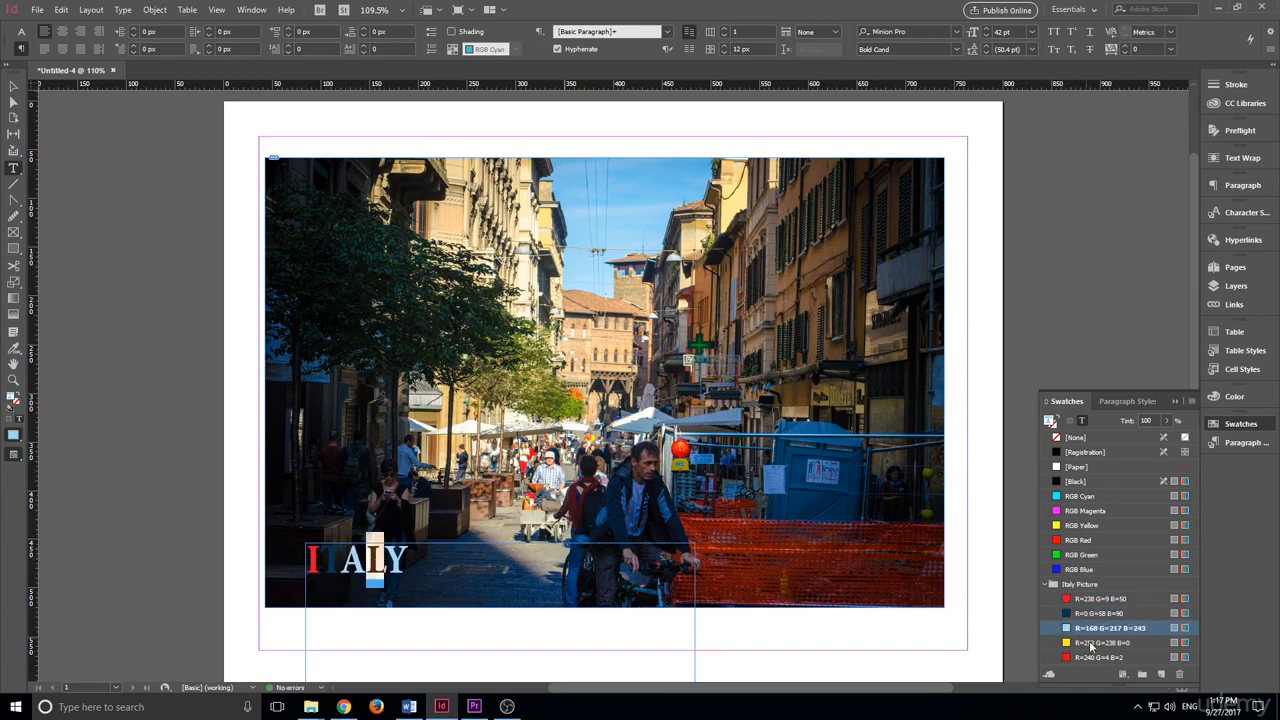
click(1092, 645)
Step: Recolour the letter Y of ITALY with the red R=240 G=4 B=2 theme swatch
key(shift+Right)
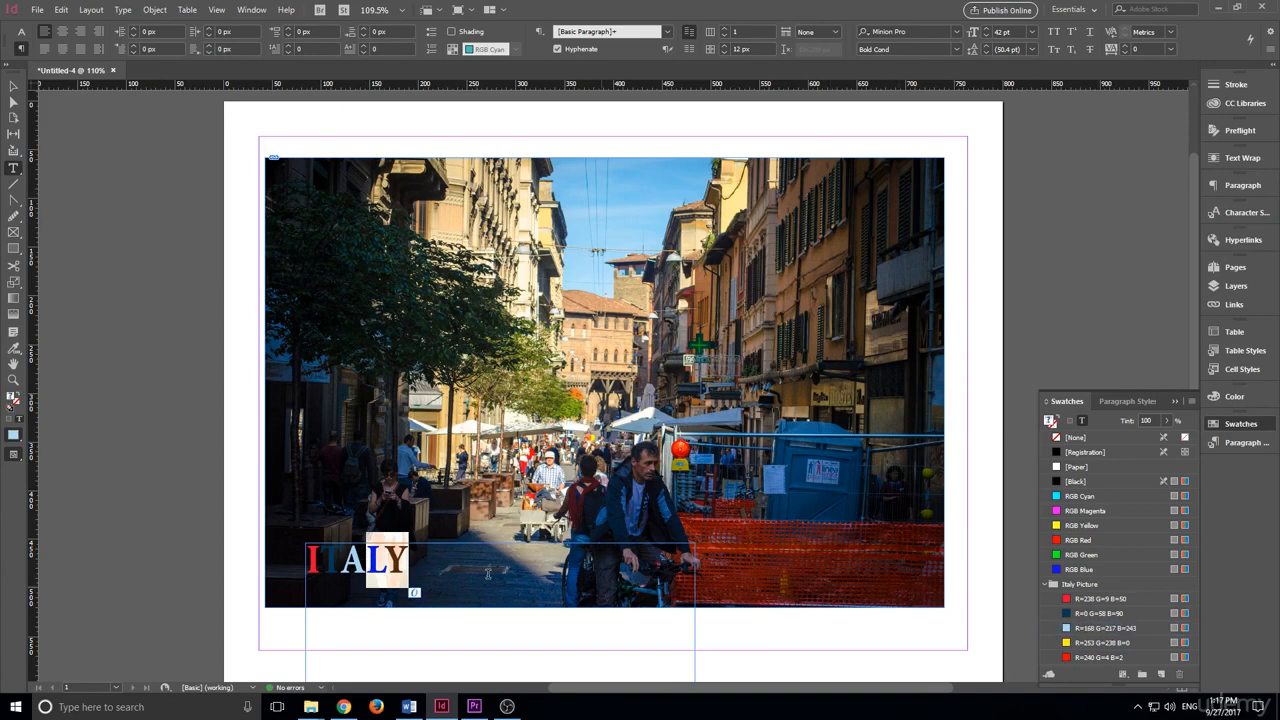
click(330, 571)
drag(412, 566, 396, 562)
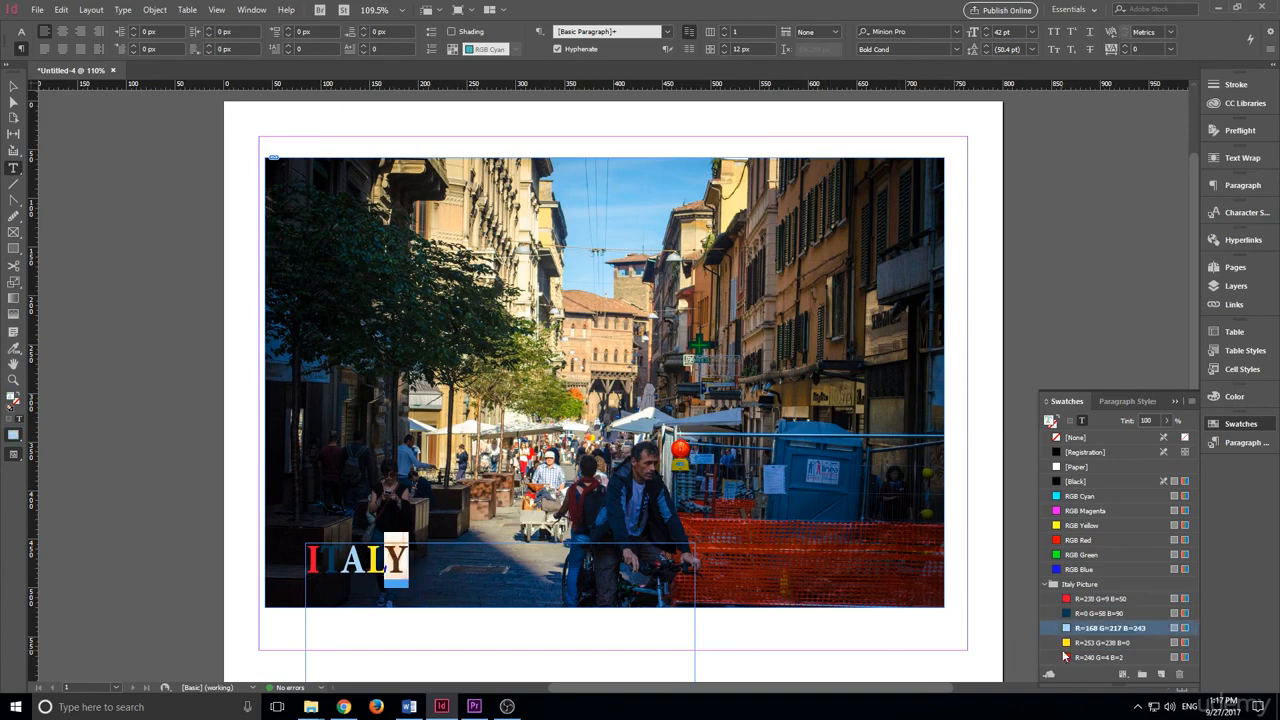
click(1099, 657)
Step: Move the ITALY text frame up over the trees to about X 85 px, Y 168 px and preview the page without guides
click(13, 86)
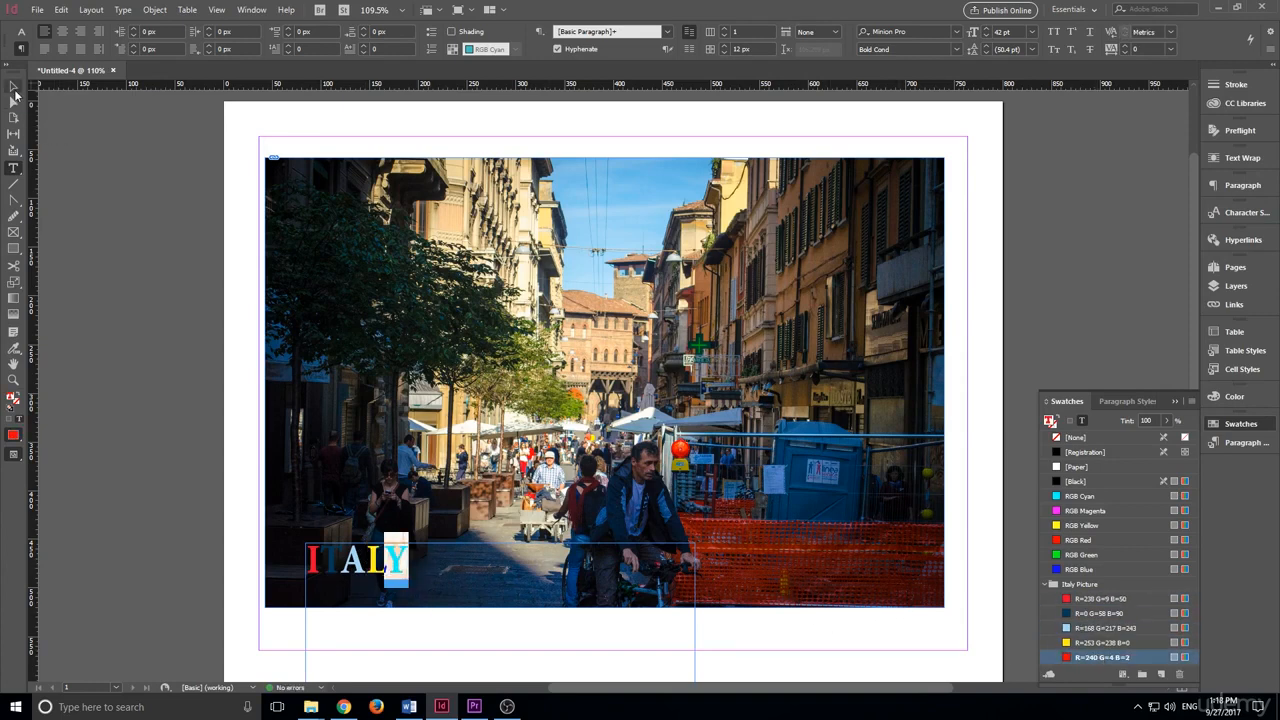
drag(440, 582, 480, 297)
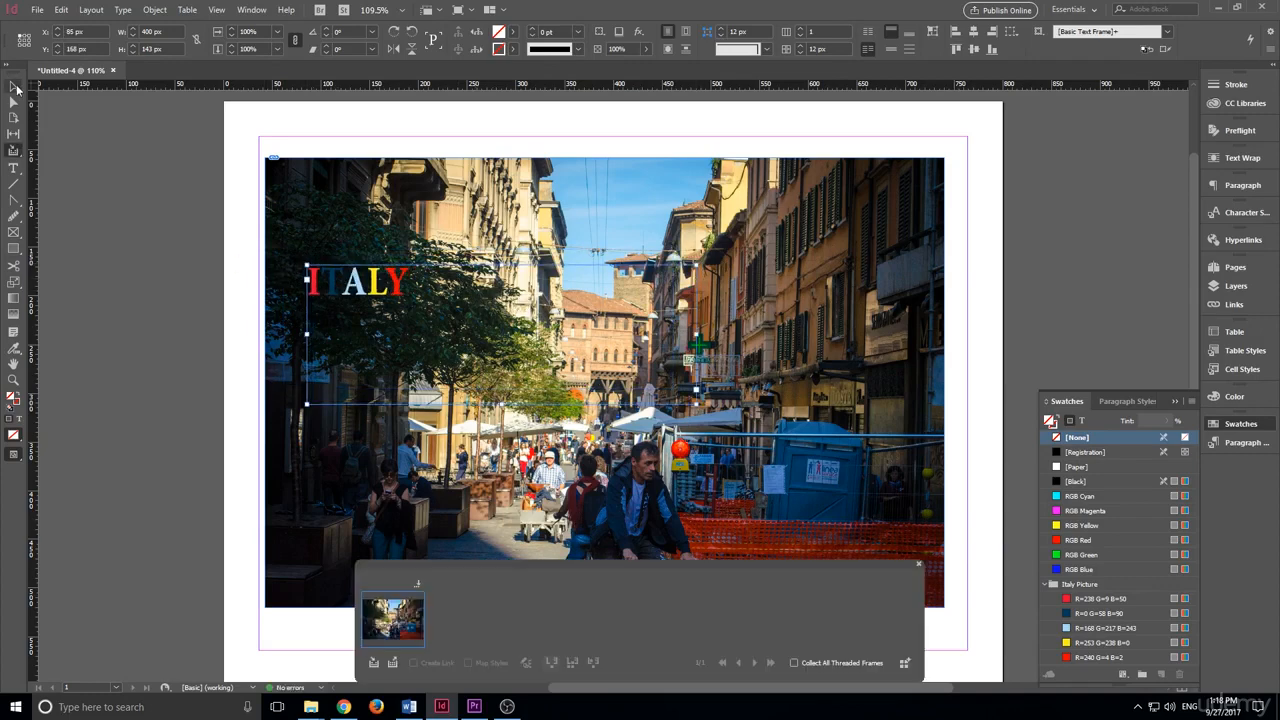
click(150, 272)
key(w)
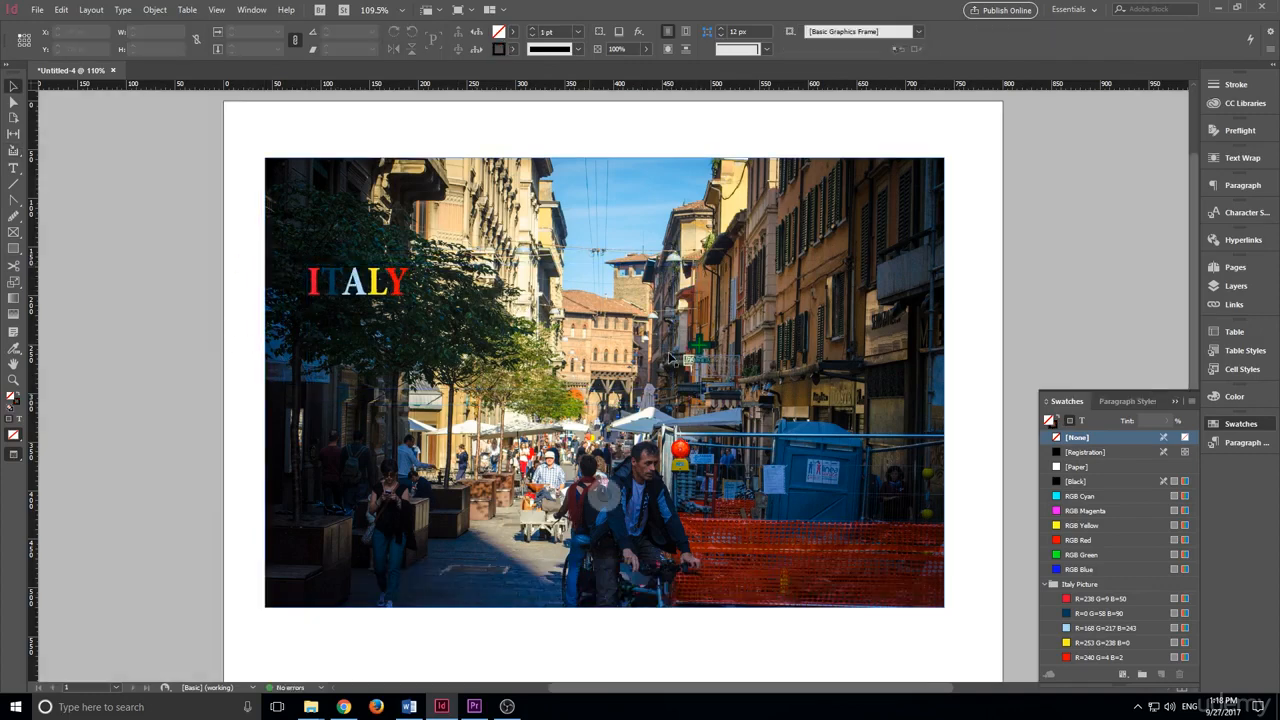
key(w)
Step: Delete the ITALY text frame and move the photo down the page to about X 41 px, Y 73 px
click(366, 284)
key(Delete)
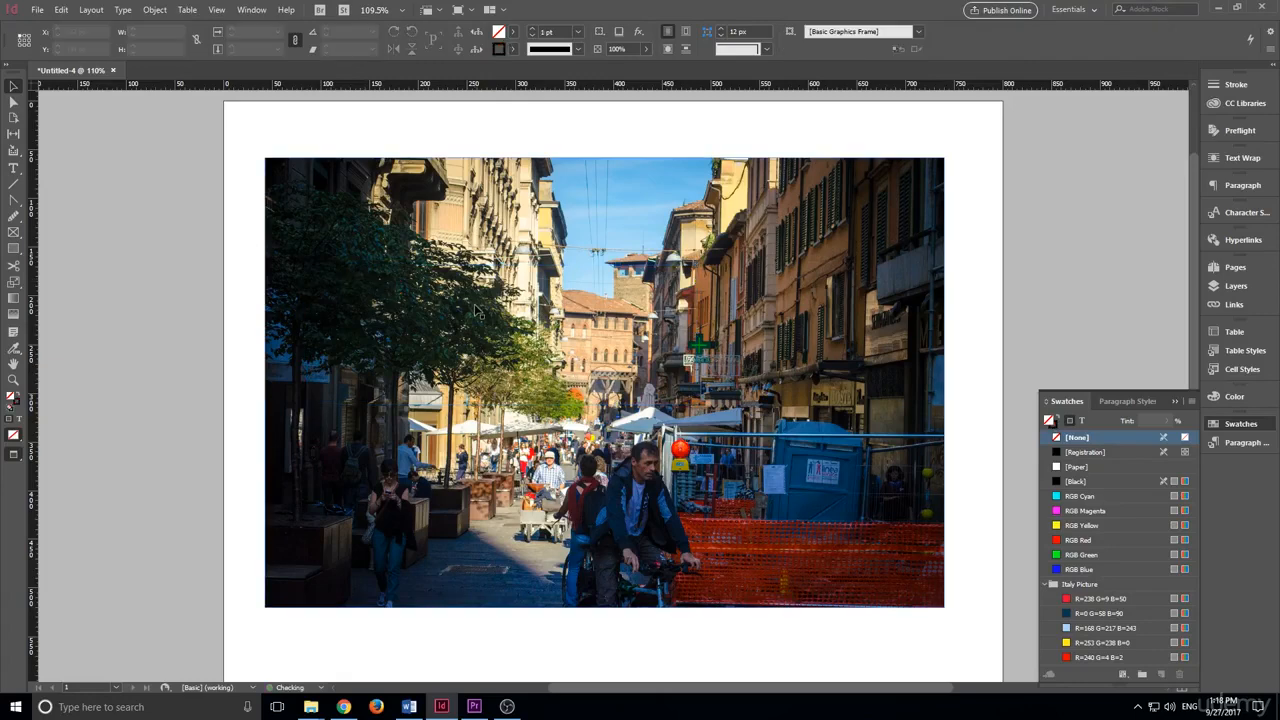
drag(480, 308, 479, 322)
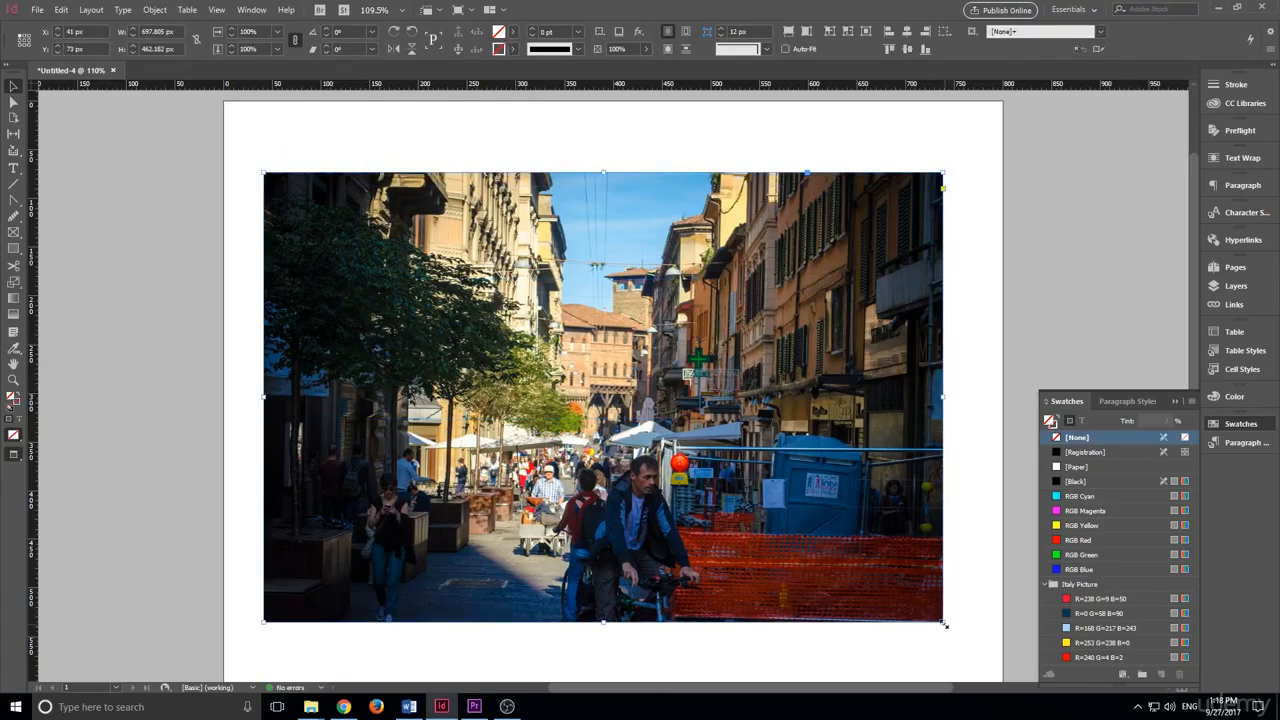
drag(944, 624, 578, 370)
drag(518, 310, 518, 300)
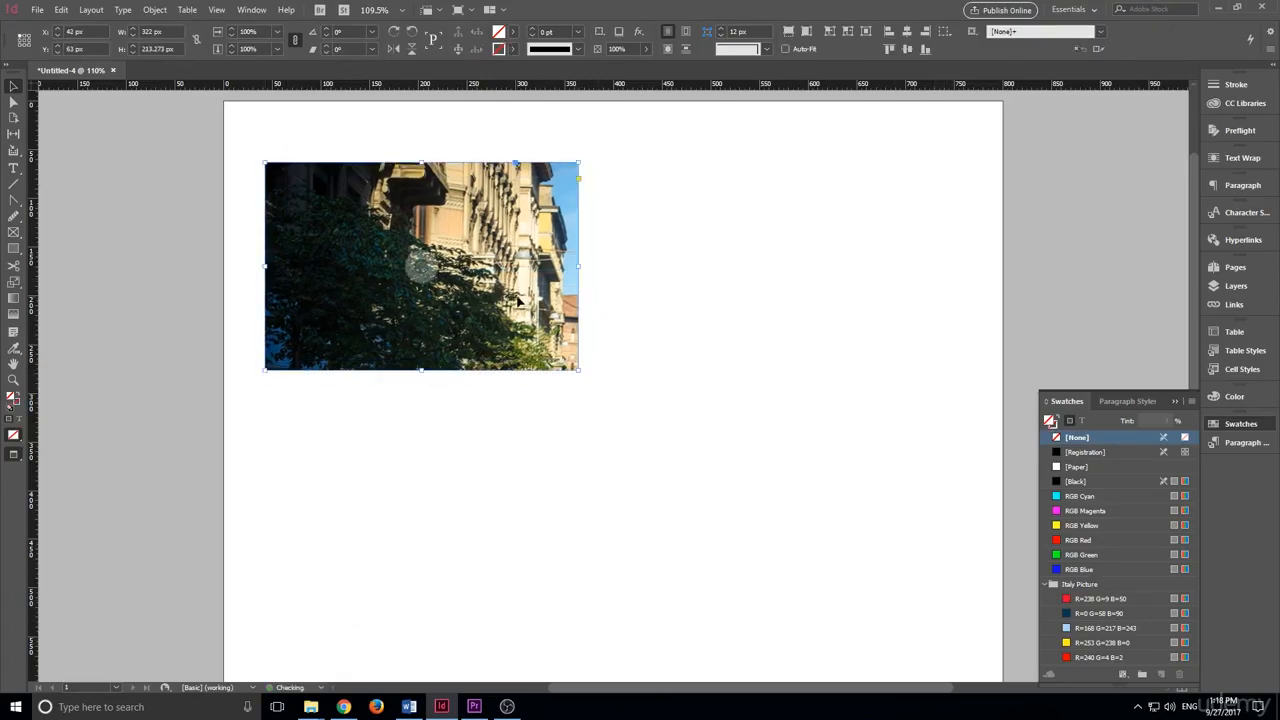
key(ctrl+z)
key(ctrl+z)
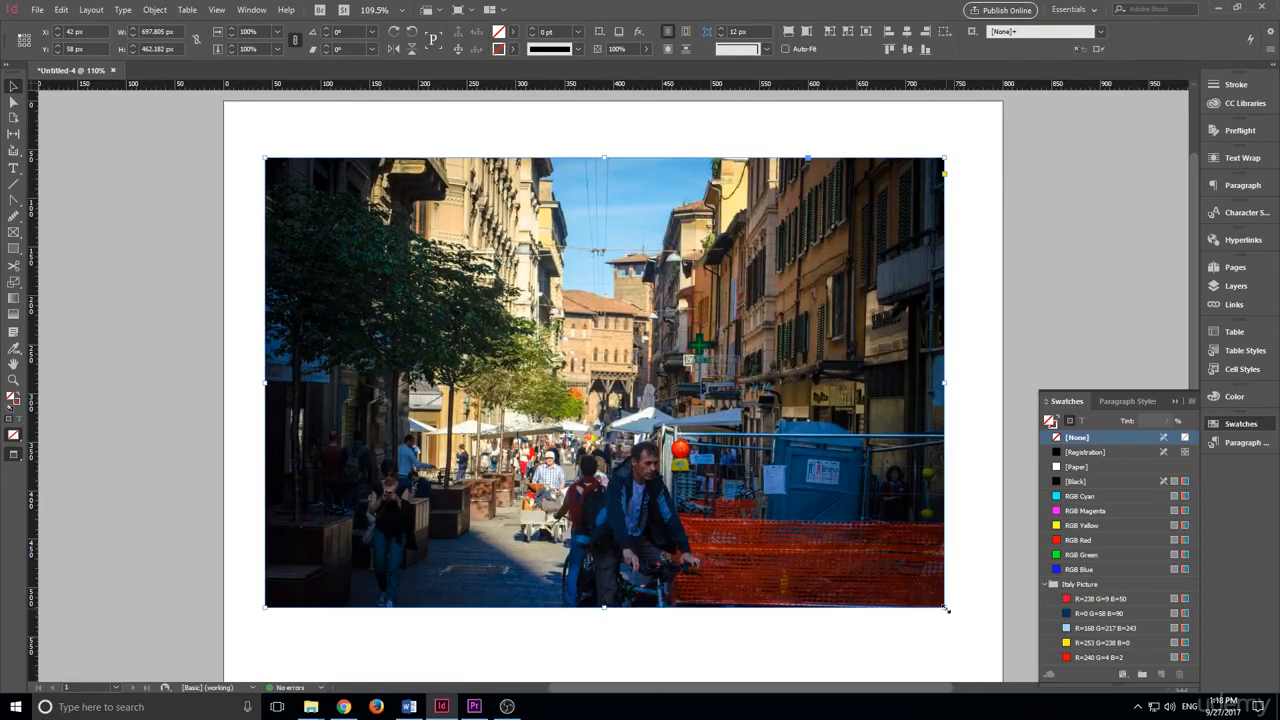
Step: Scale the photo with its frame to about 188 × 125 px and place a pasted copy beside it, aligned at Y 58 px
drag(946, 608, 449, 278)
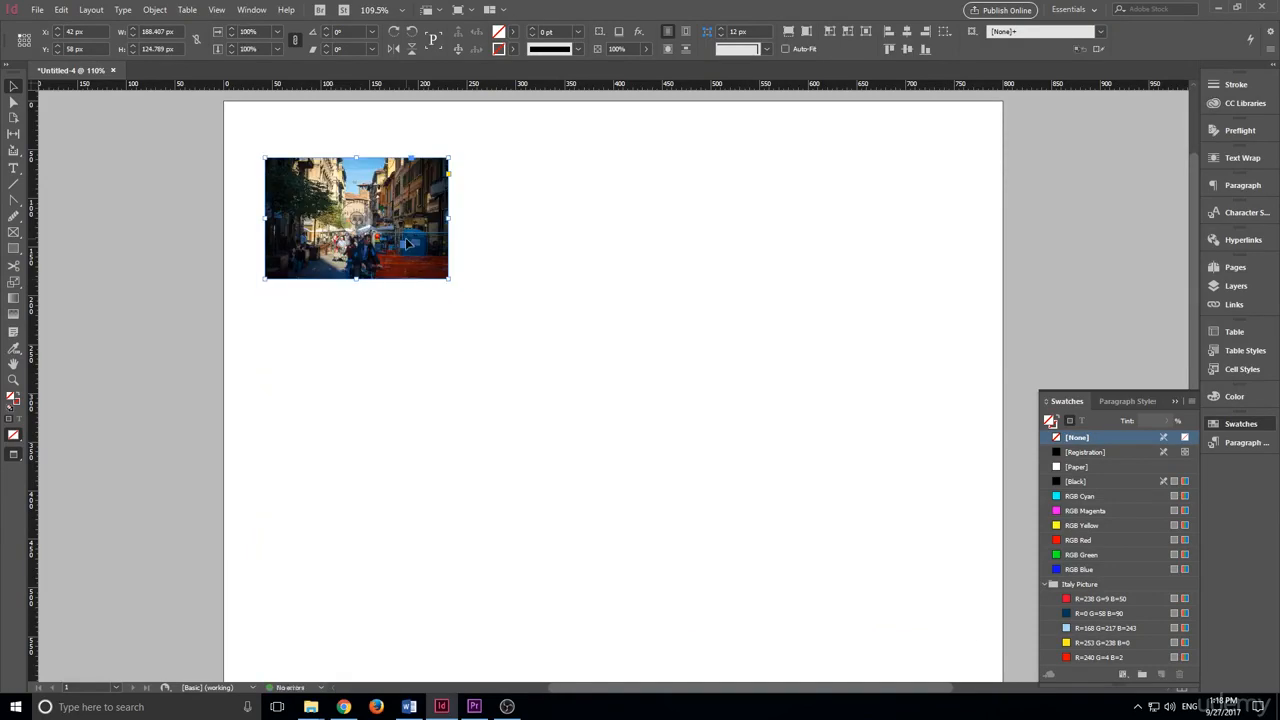
key(ctrl+v)
drag(652, 400, 620, 234)
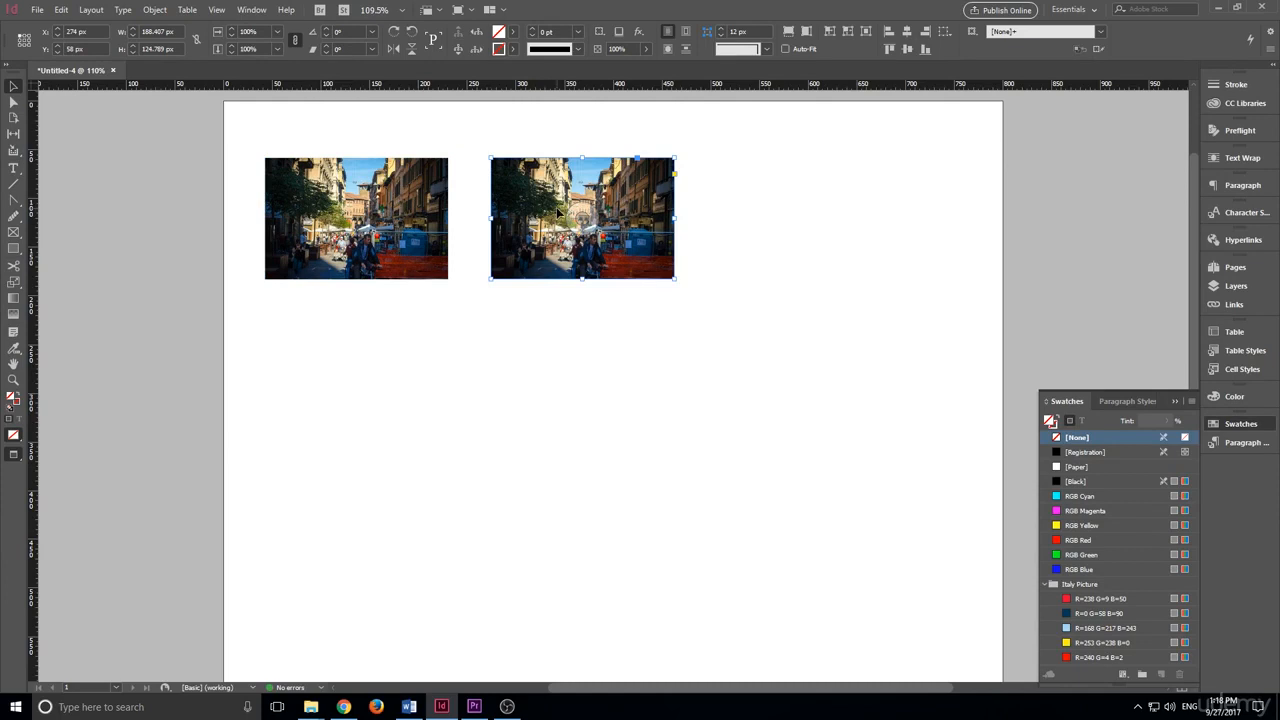
drag(557, 211, 560, 213)
mouse_move(431, 187)
mouse_down()
mouse_move(443, 188)
mouse_move(429, 188)
mouse_up()
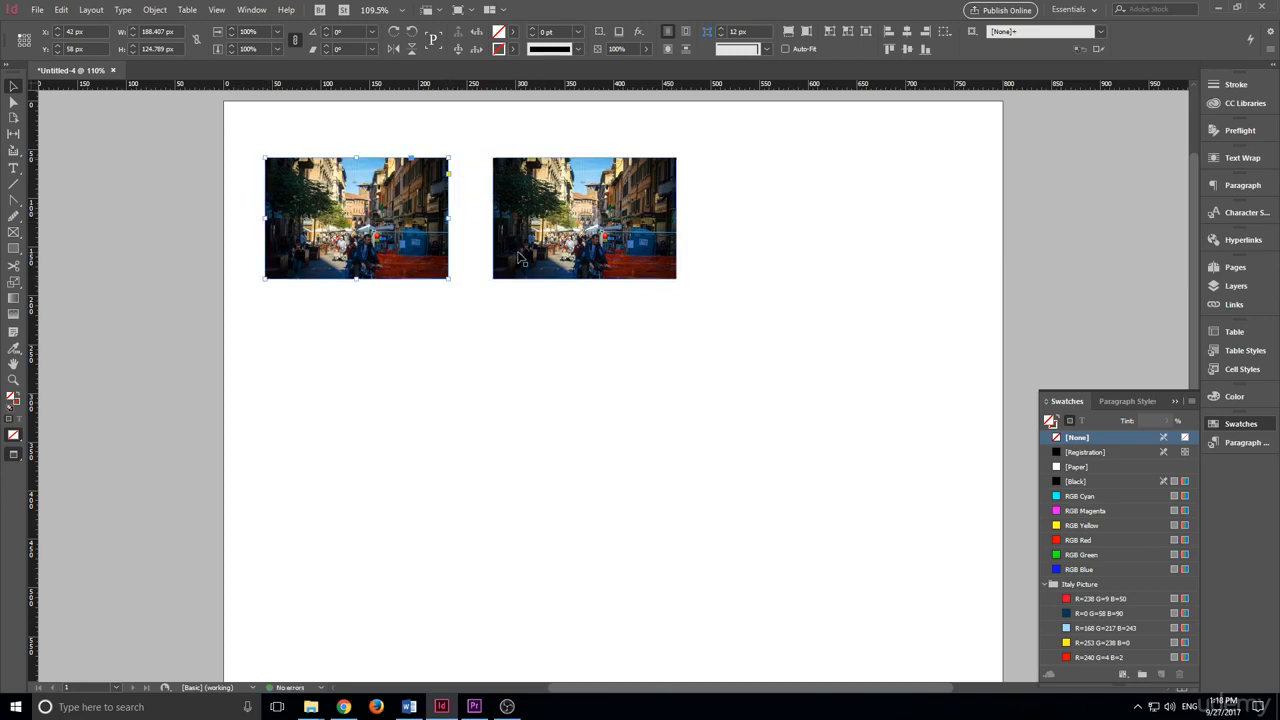
key(w)
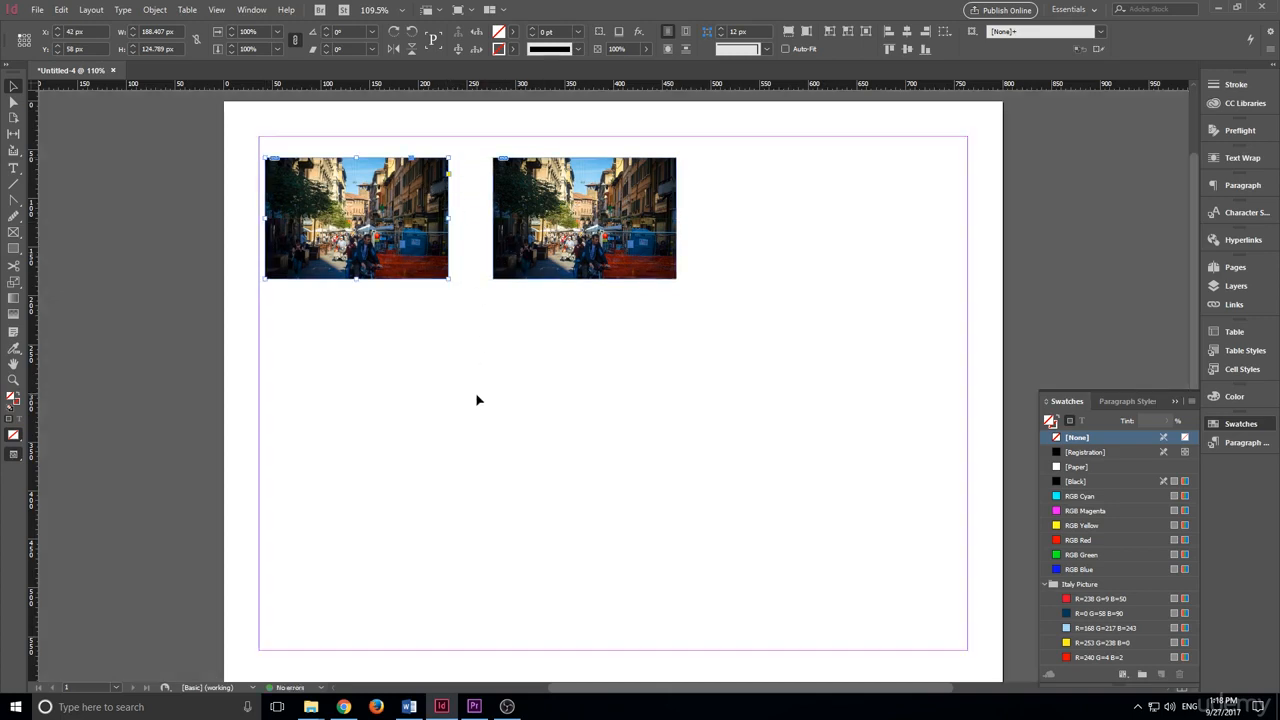
Step: Try shifting the gap between the two photos with the Gap tool and undo the change
click(14, 136)
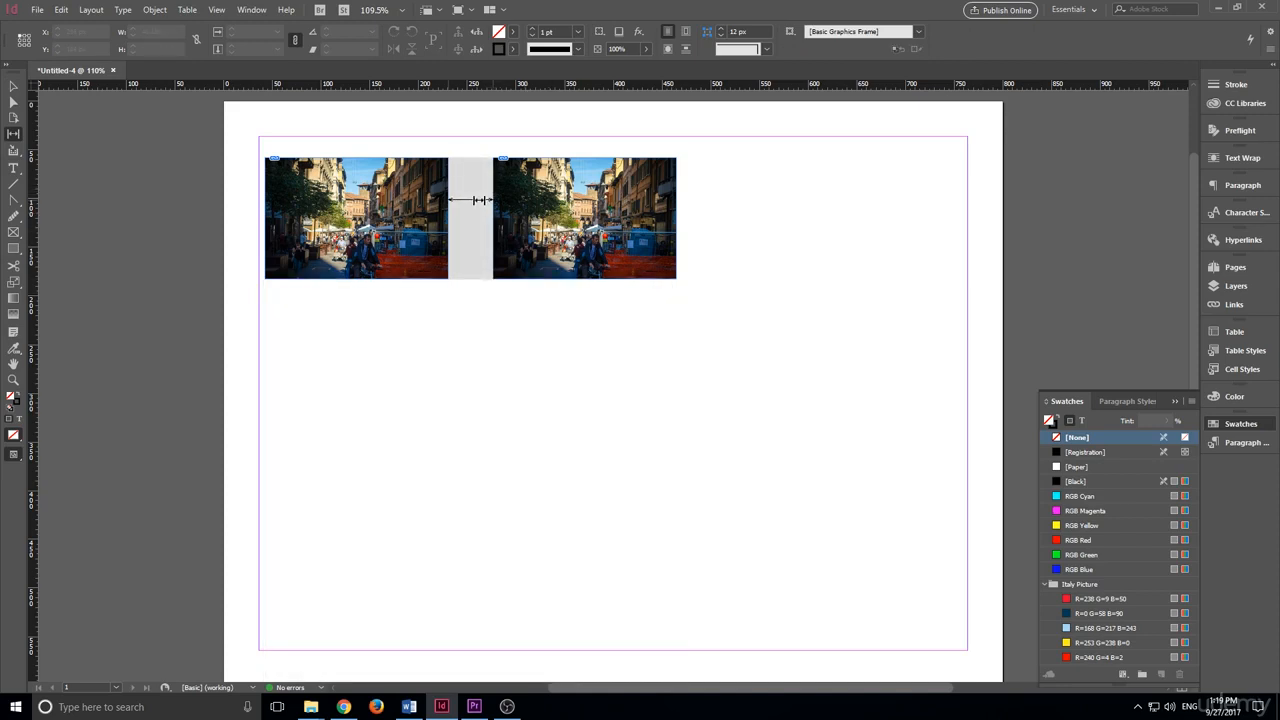
mouse_move(481, 200)
mouse_down()
mouse_move(466, 200)
mouse_move(508, 206)
mouse_move(394, 207)
mouse_move(509, 213)
mouse_move(437, 212)
mouse_move(466, 216)
mouse_up()
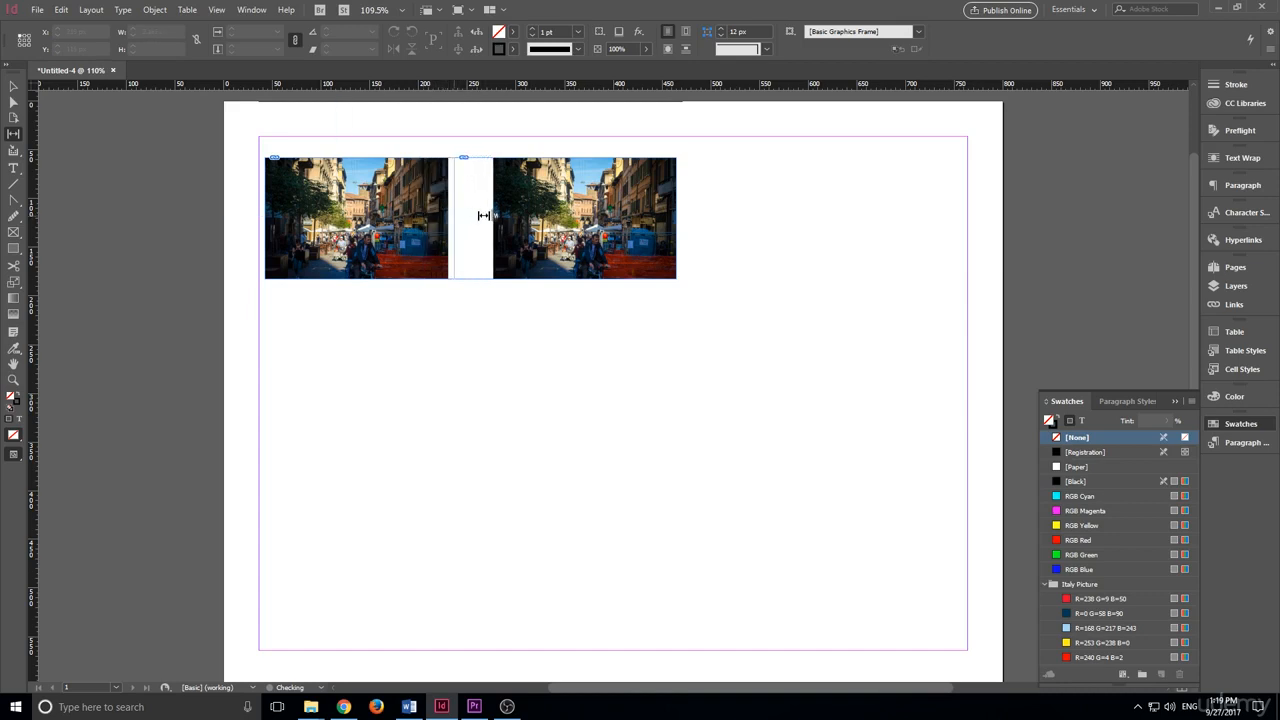
key(ctrl+z)
key(ctrl+z)
key(ctrl+z)
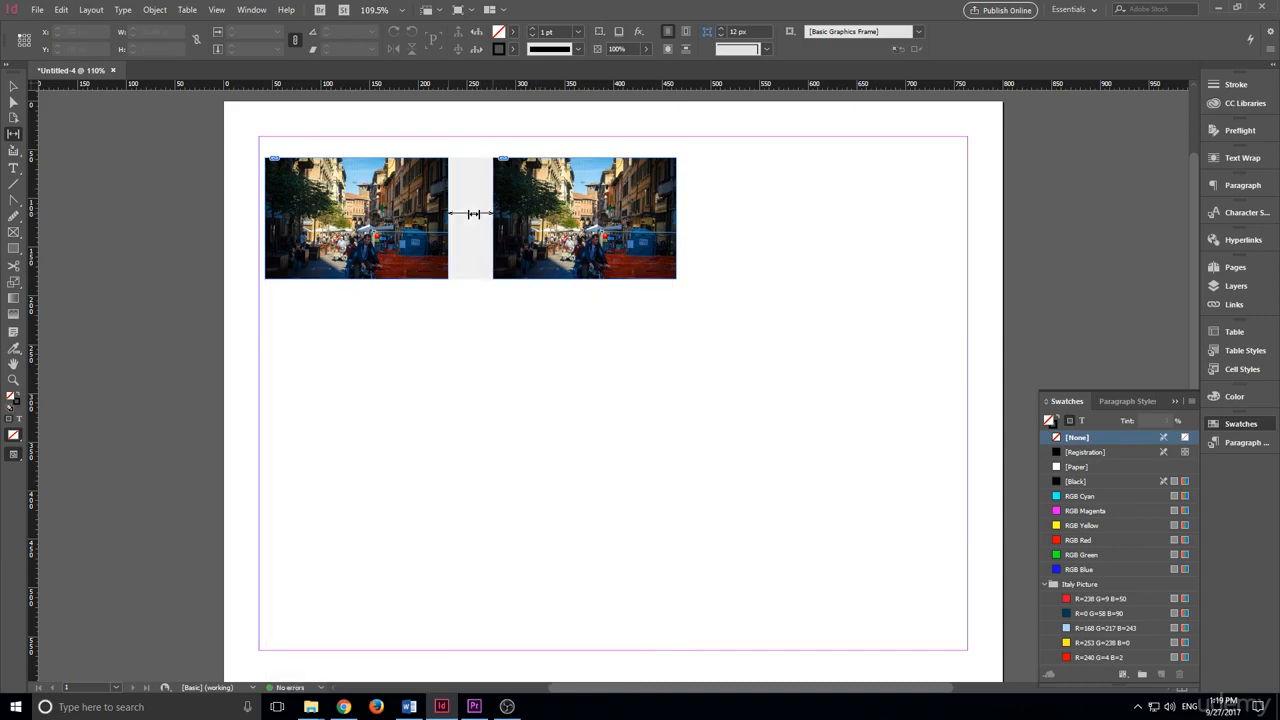
Step: Widen and narrow the gap between the two photos with the Gap tool, resizing the neighbouring frames from their facing edges
drag(470, 213, 485, 214)
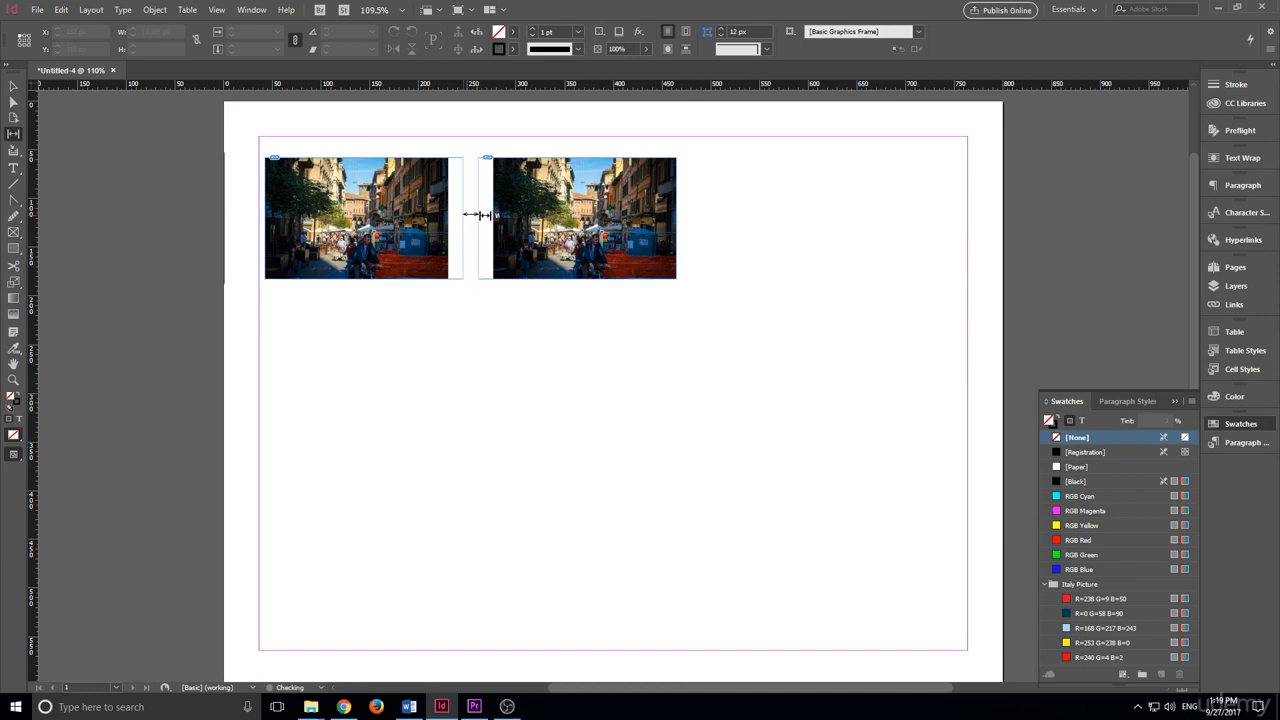
drag(435, 221, 421, 225)
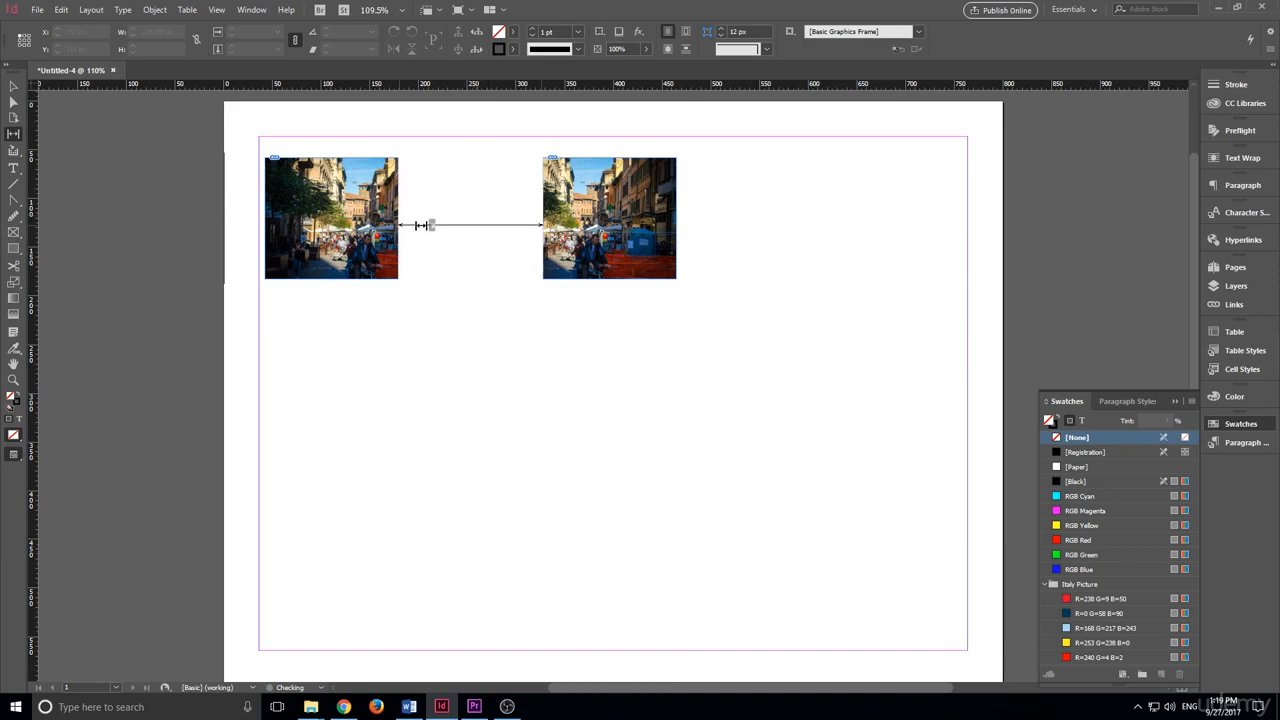
drag(441, 275, 469, 211)
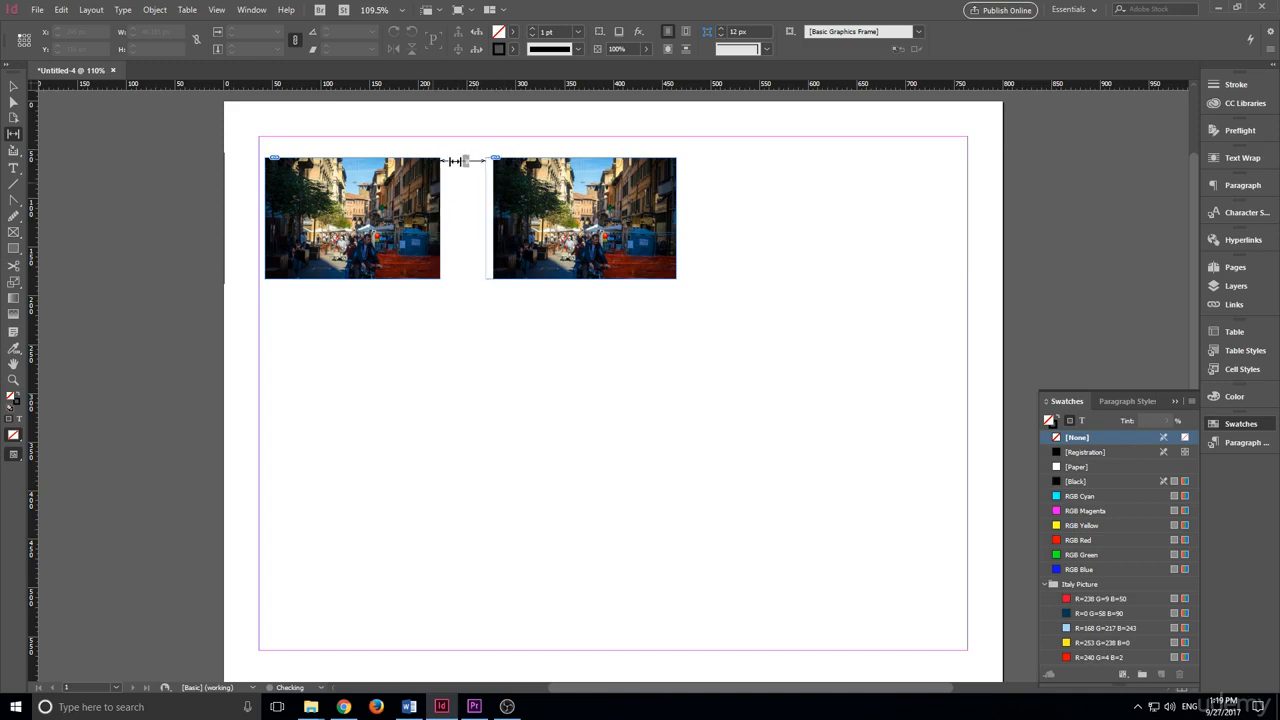
drag(457, 161, 489, 212)
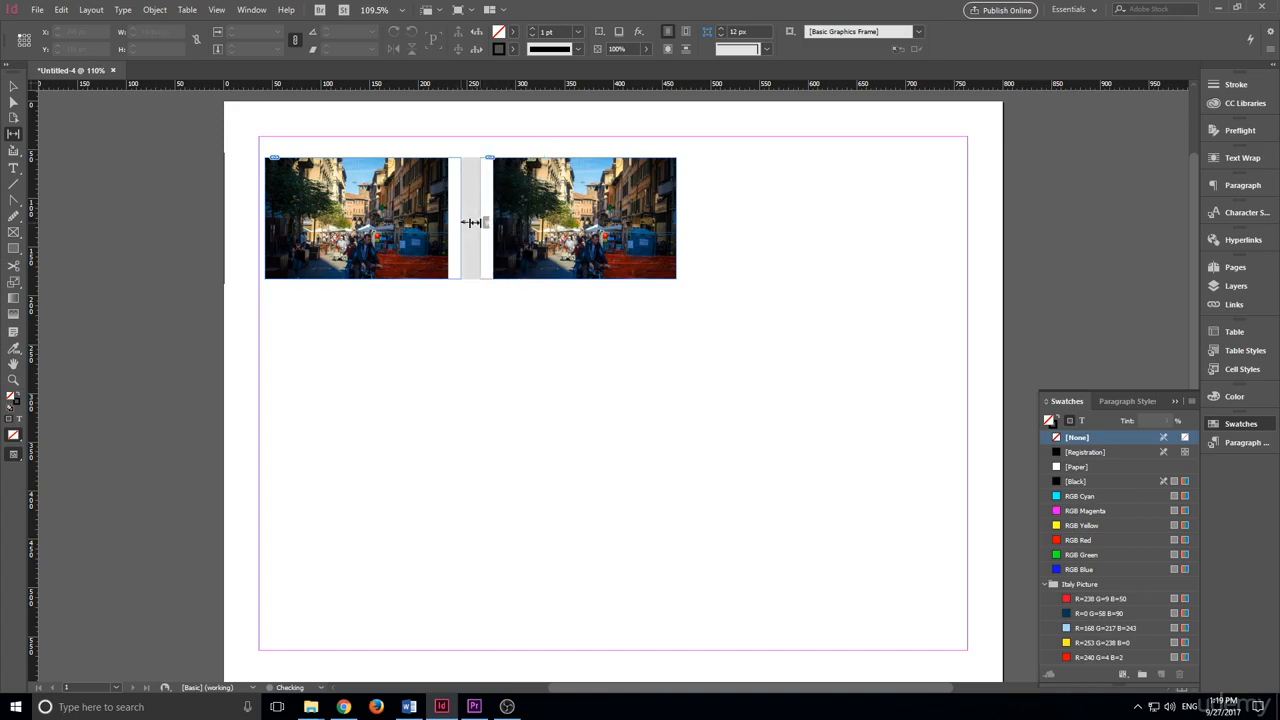
Step: Move both photos together with their gap horizontally toward the middle of the page using the Gap tool
drag(484, 222, 629, 244)
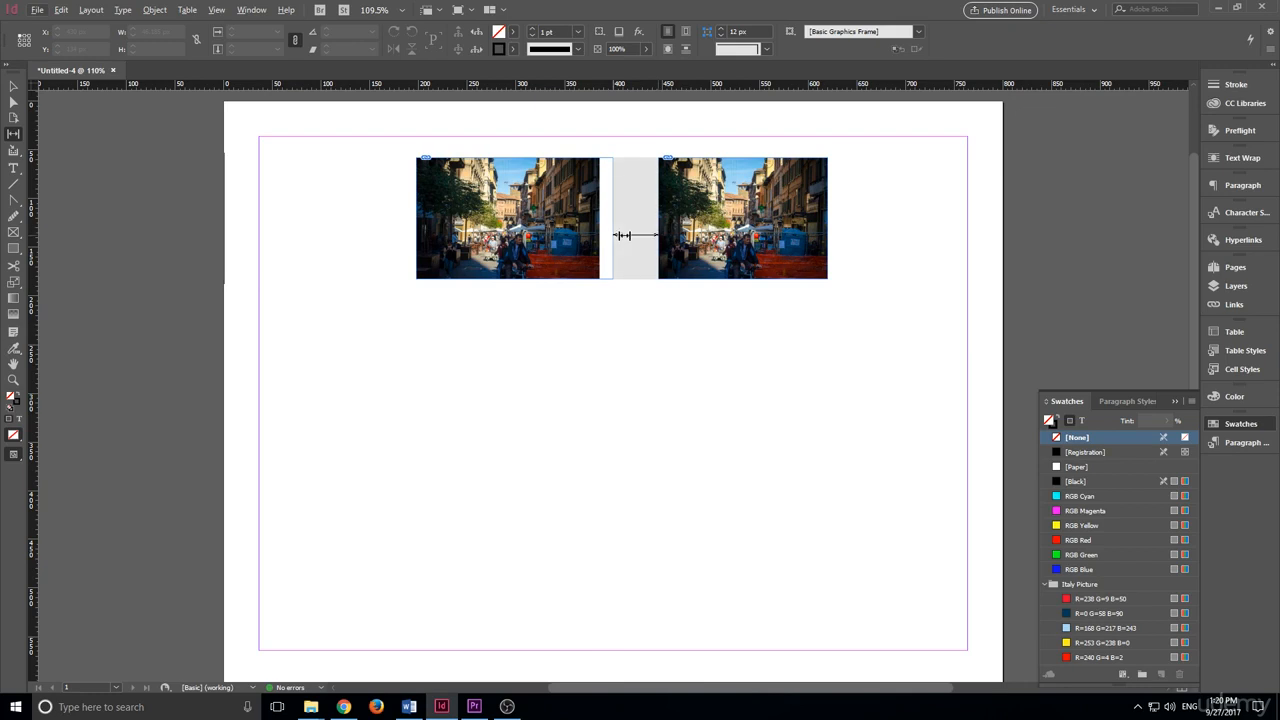
click(14, 87)
click(14, 133)
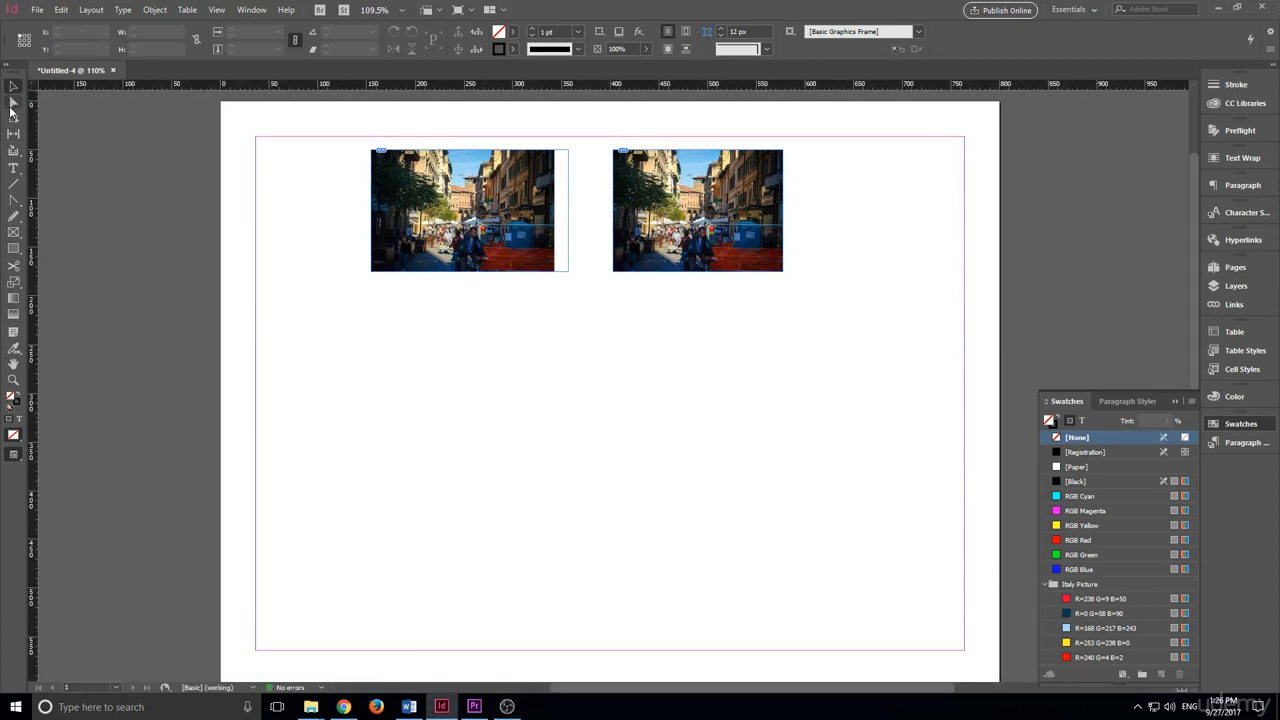
Step: Preview the page's liquid layout with the Page tool by pulling its side edge inward under the Controlled by Master rule
click(15, 121)
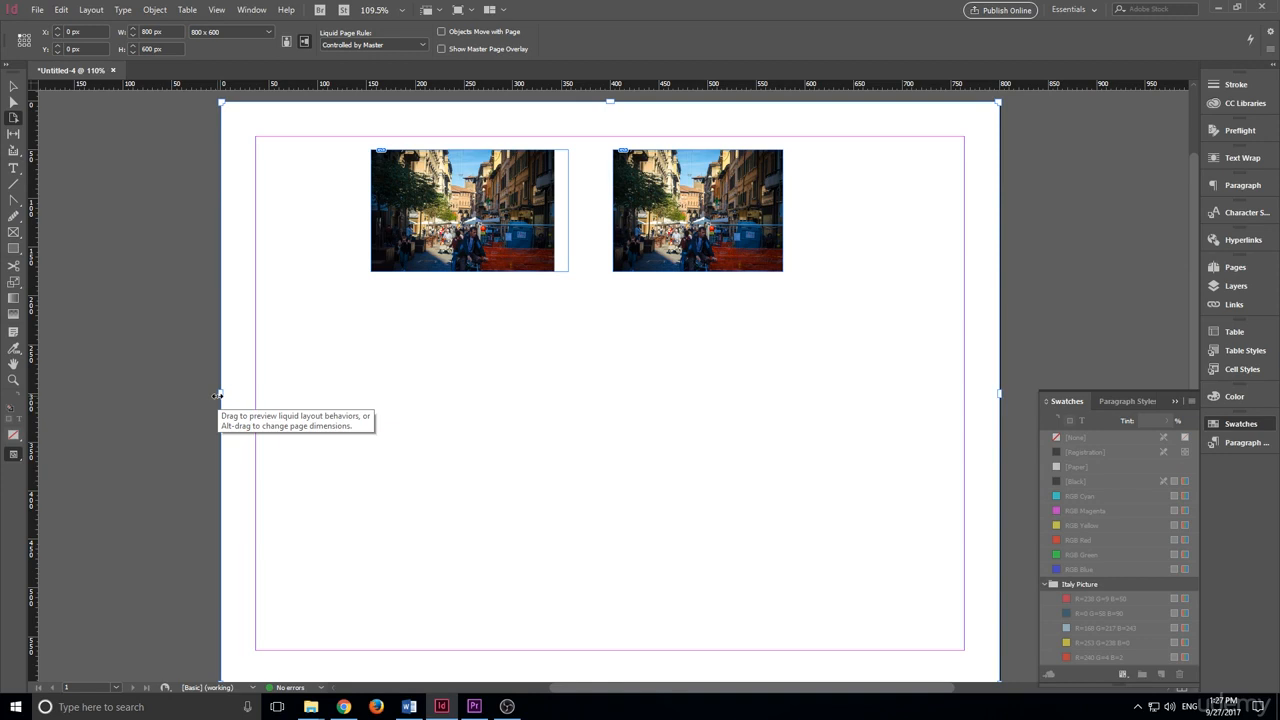
drag(219, 395, 427, 385)
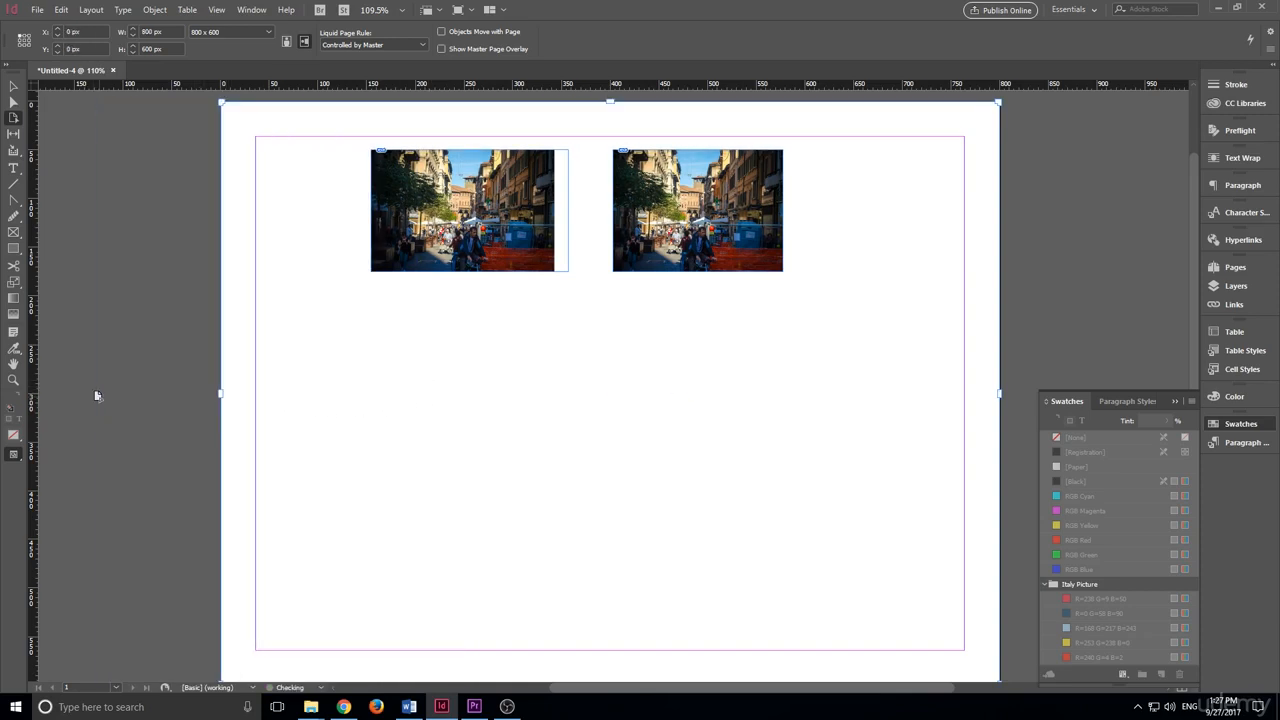
drag(223, 394, 430, 377)
mouse_move(223, 394)
mouse_down()
mouse_move(310, 395)
mouse_move(240, 395)
mouse_up()
click(382, 44)
click(382, 44)
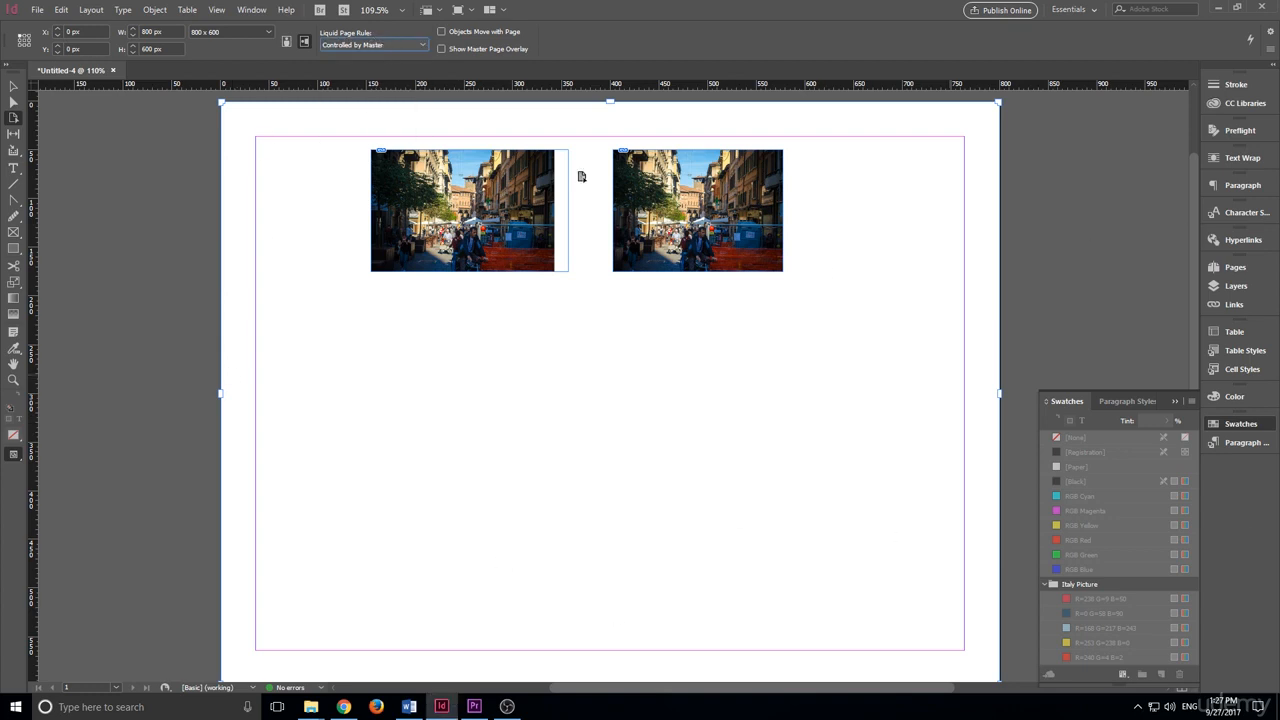
Step: Set the Liquid Page Rule to Object-based and preview the page at several narrower widths
click(369, 45)
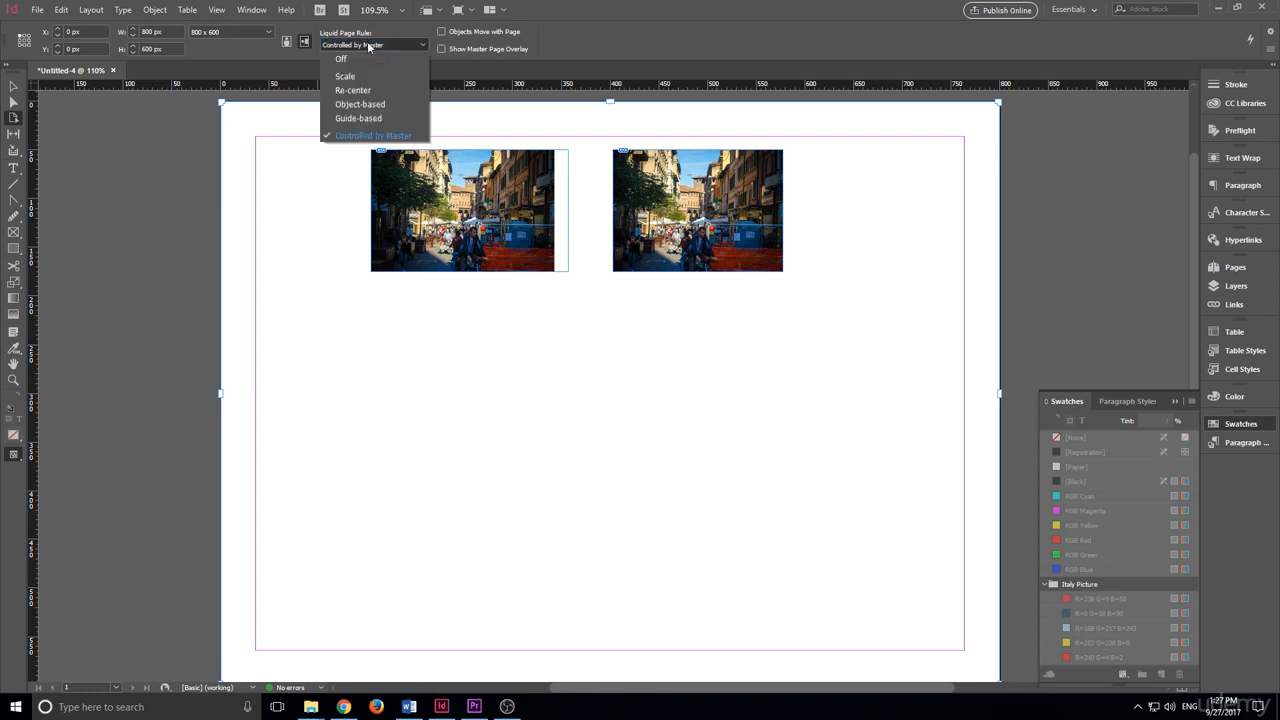
click(360, 104)
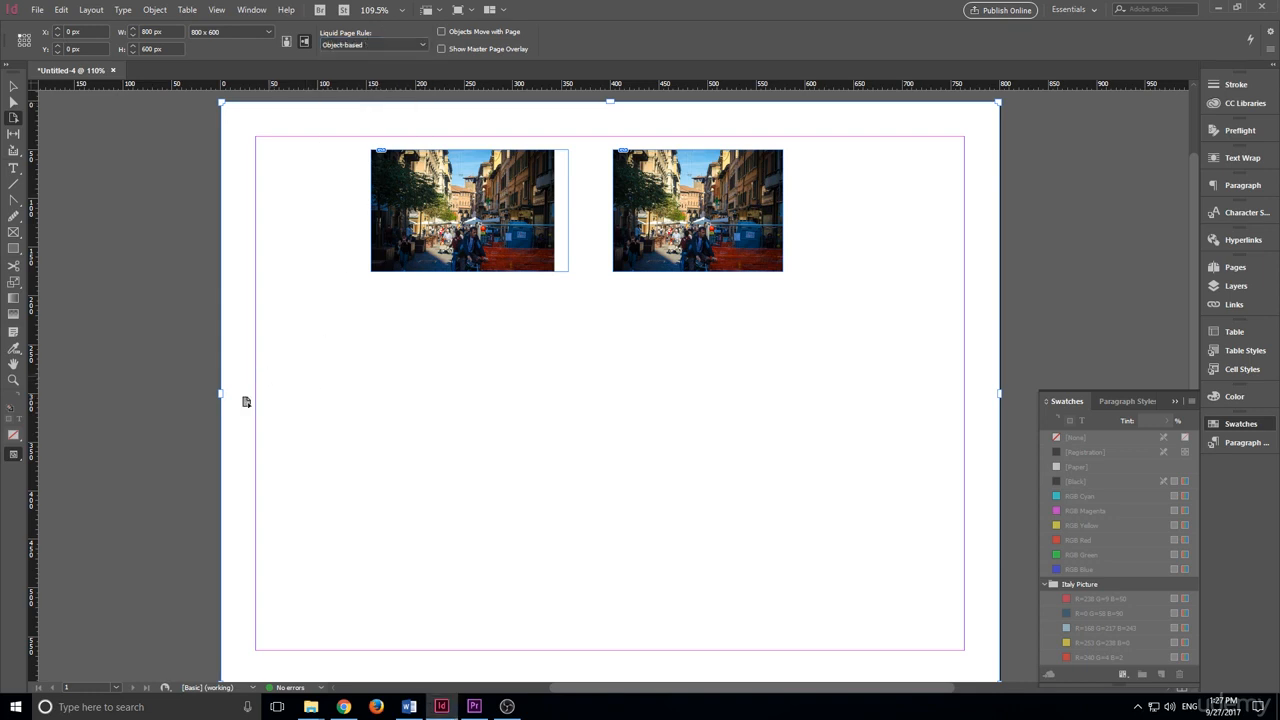
drag(224, 393, 356, 388)
drag(222, 399, 523, 400)
drag(222, 396, 430, 401)
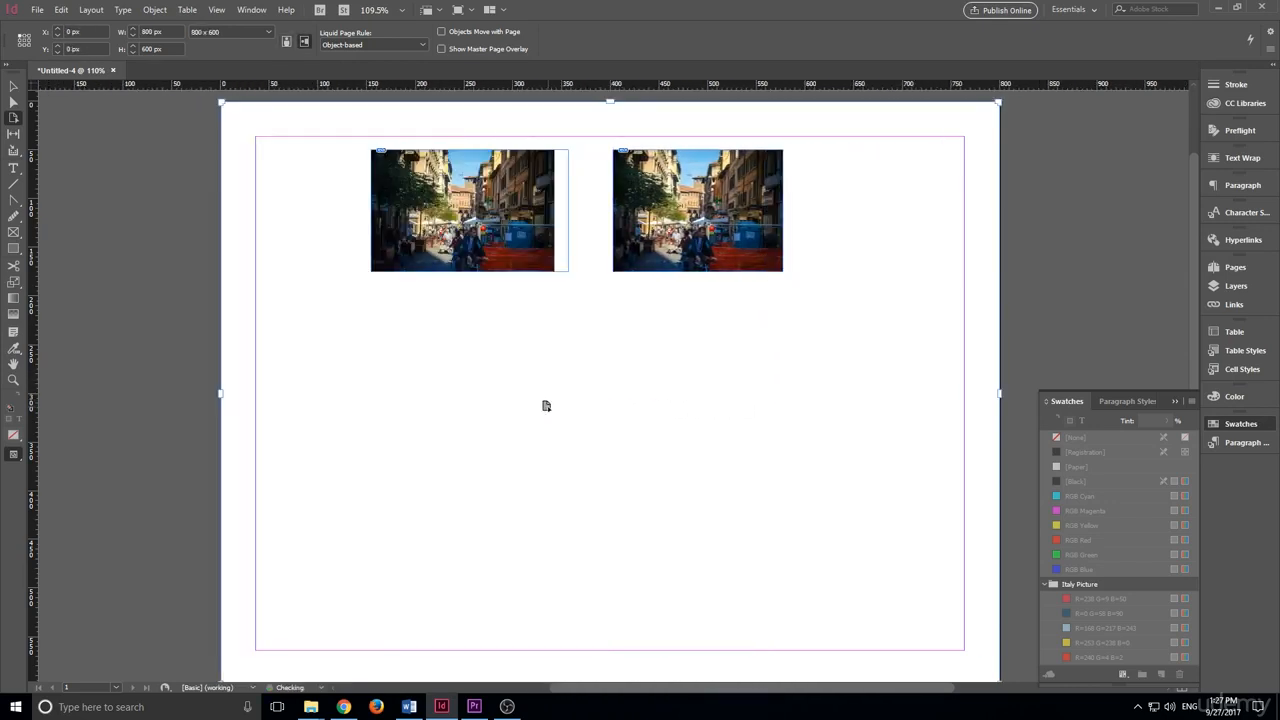
Step: Set the Liquid Page Rule to Scale and preview how the photos follow a page resize
click(395, 44)
click(355, 77)
drag(222, 400, 222, 342)
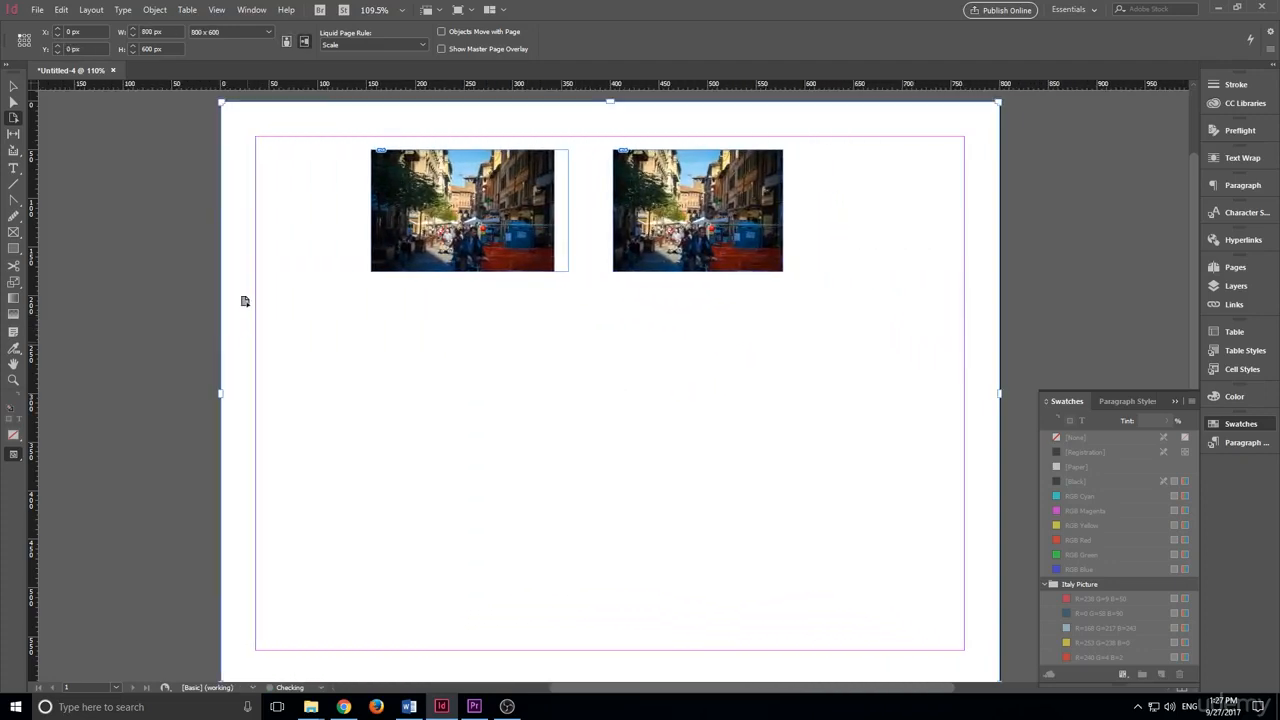
Step: Set the Liquid Page Rule to Re-center and preview the page resize
click(384, 45)
click(385, 90)
drag(223, 389, 221, 280)
Step: Test the Guide-based Liquid Page Rule, adding a vertical liquid guide between the two photos at about X 375 px
click(345, 45)
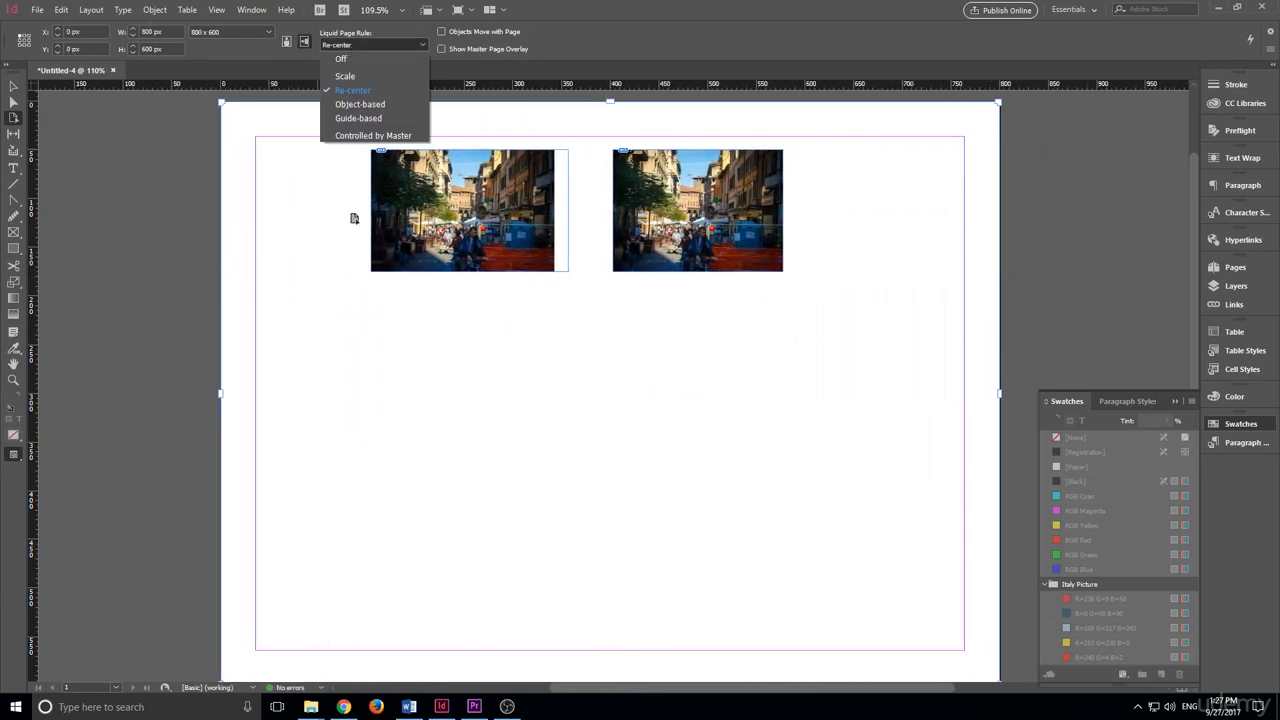
click(390, 119)
drag(221, 392, 262, 378)
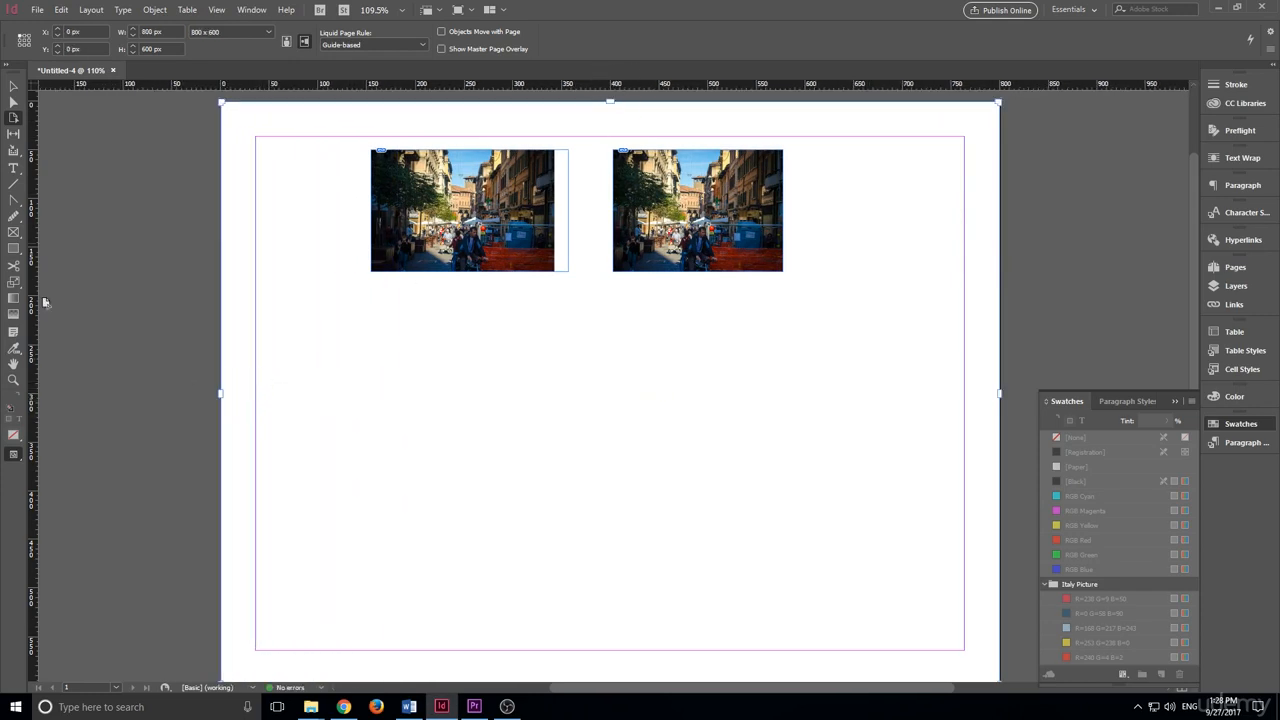
drag(38, 312, 587, 266)
drag(220, 391, 222, 301)
Step: Set the Liquid Page Rule to Off, try narrowing the page to about 560 px wide and undo the resize
click(372, 46)
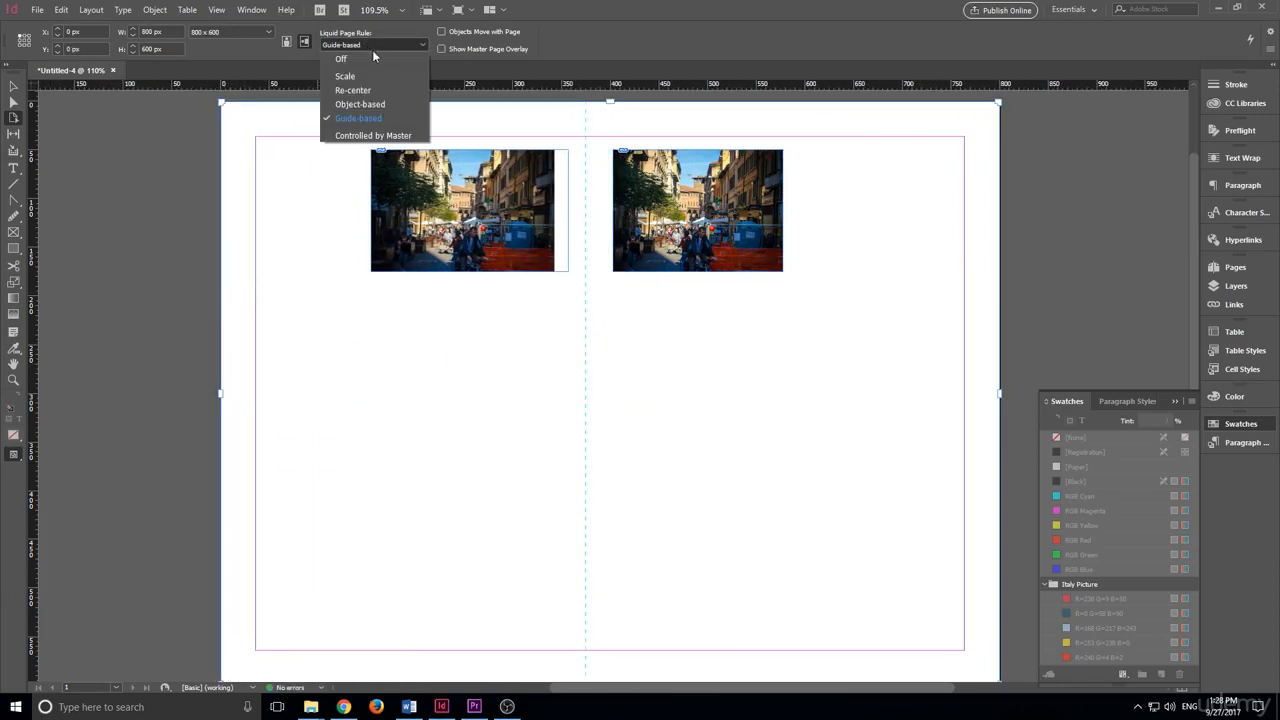
click(374, 56)
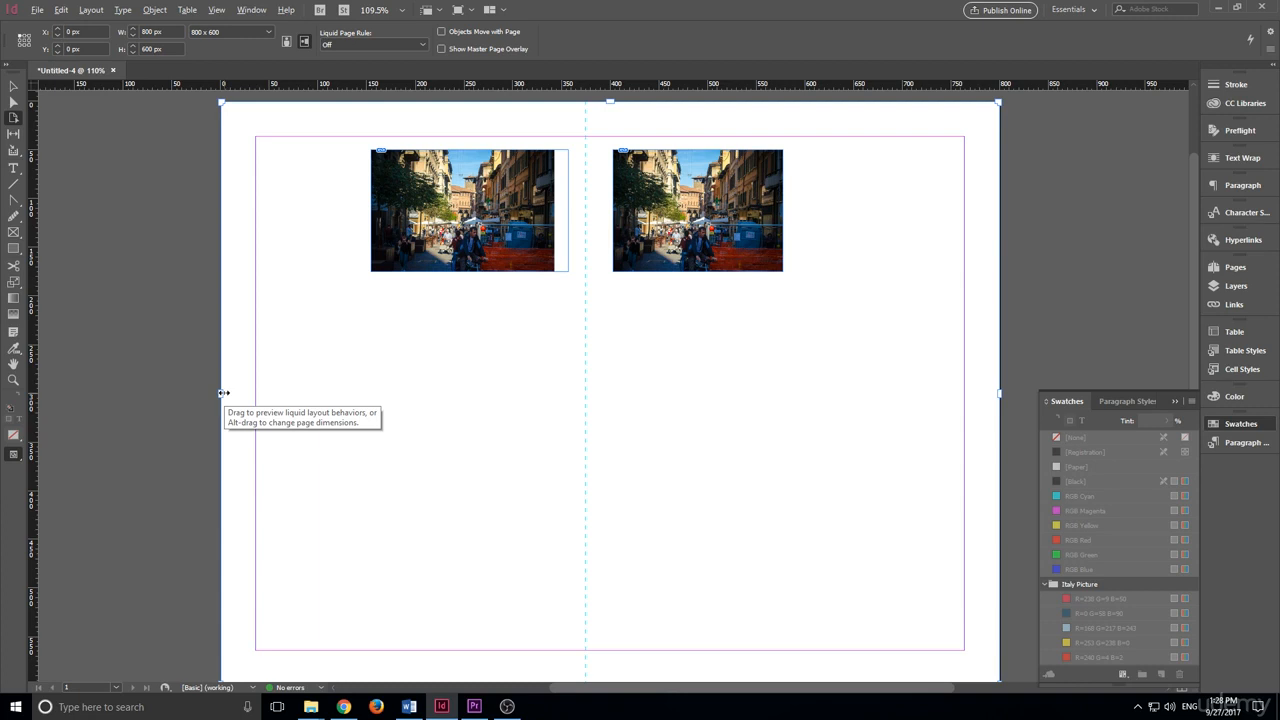
drag(223, 393, 455, 382)
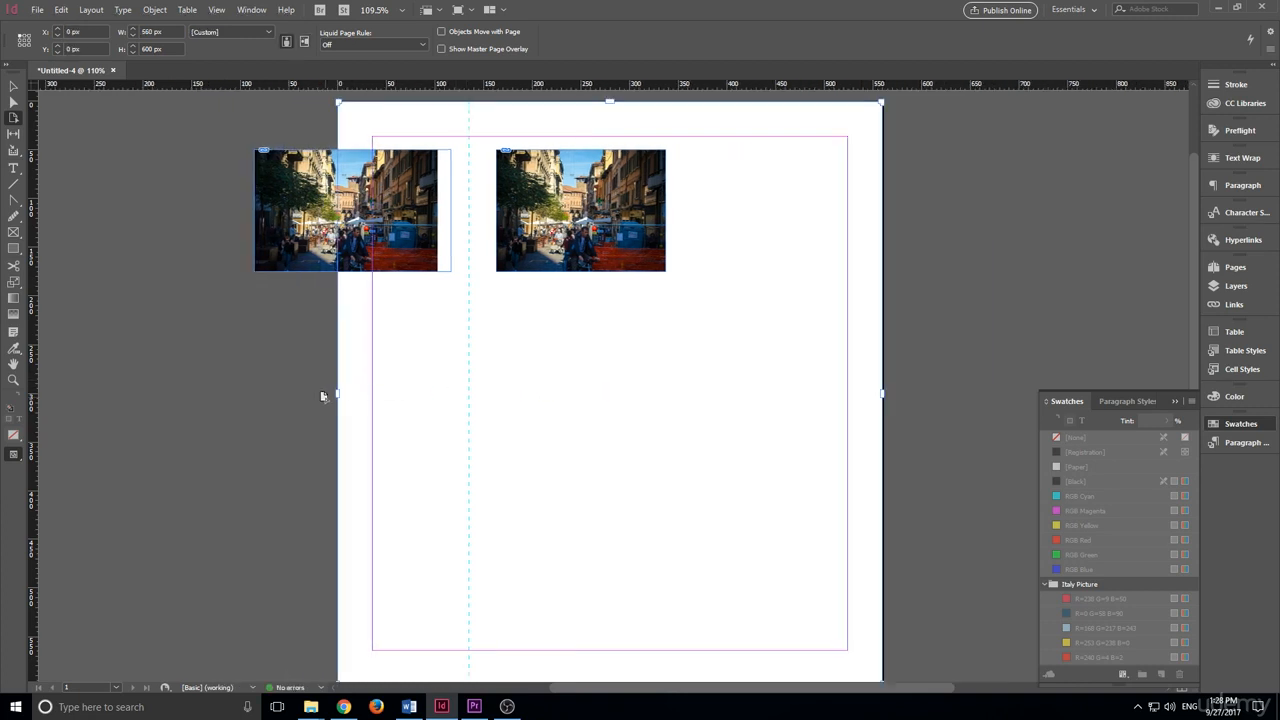
key(ctrl+z)
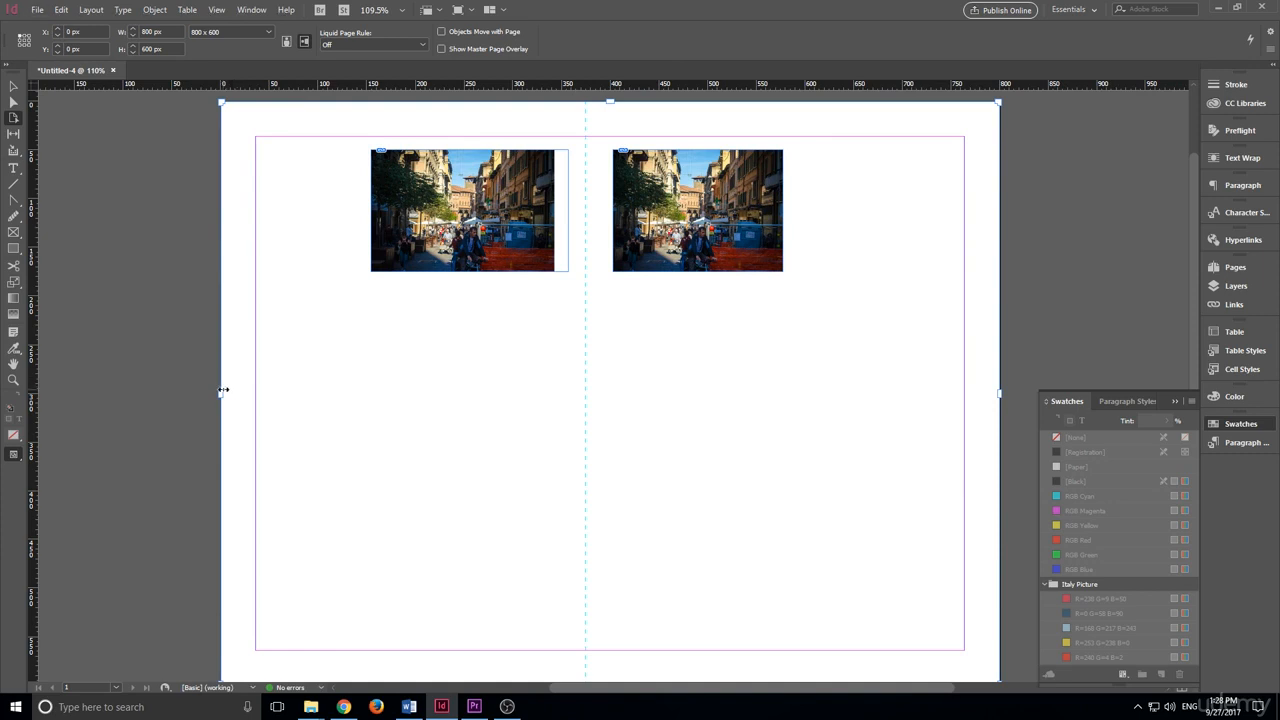
Step: Try narrowing the page to 459 px and further from its opposite edge, and undo the resizing
drag(223, 390, 551, 366)
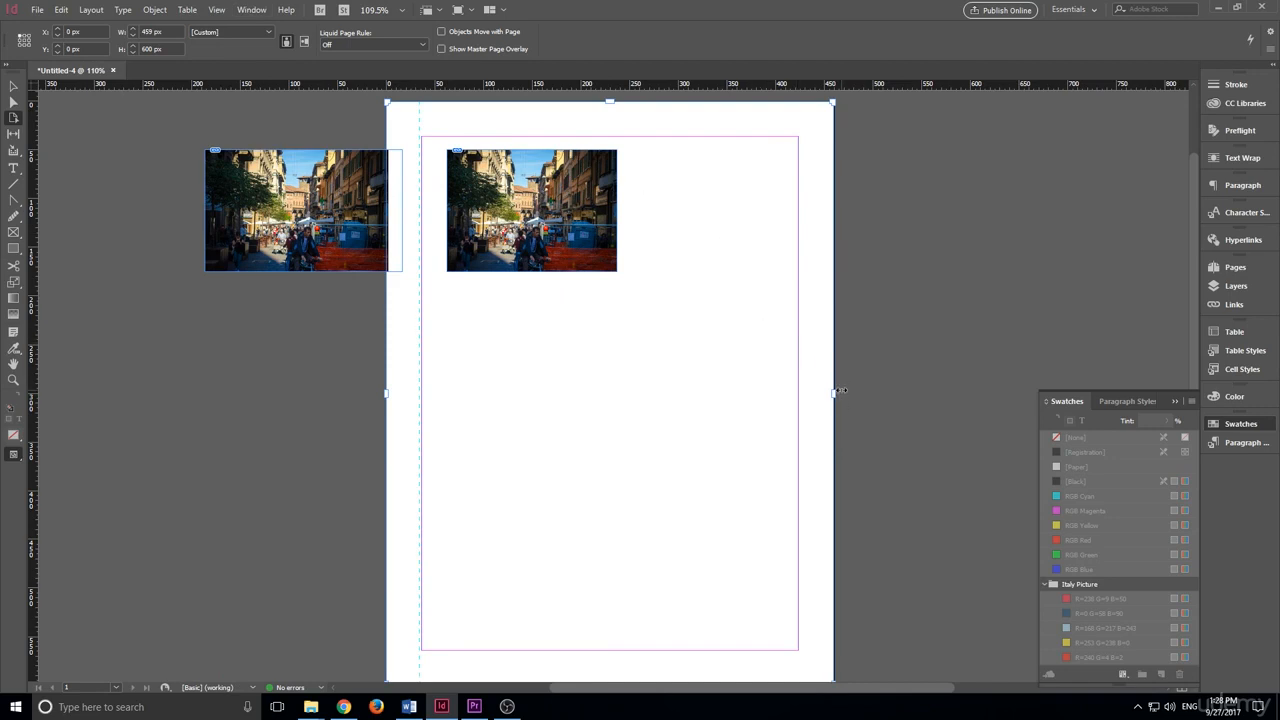
drag(834, 393, 724, 380)
drag(837, 393, 740, 389)
drag(834, 393, 671, 371)
key(ctrl+z)
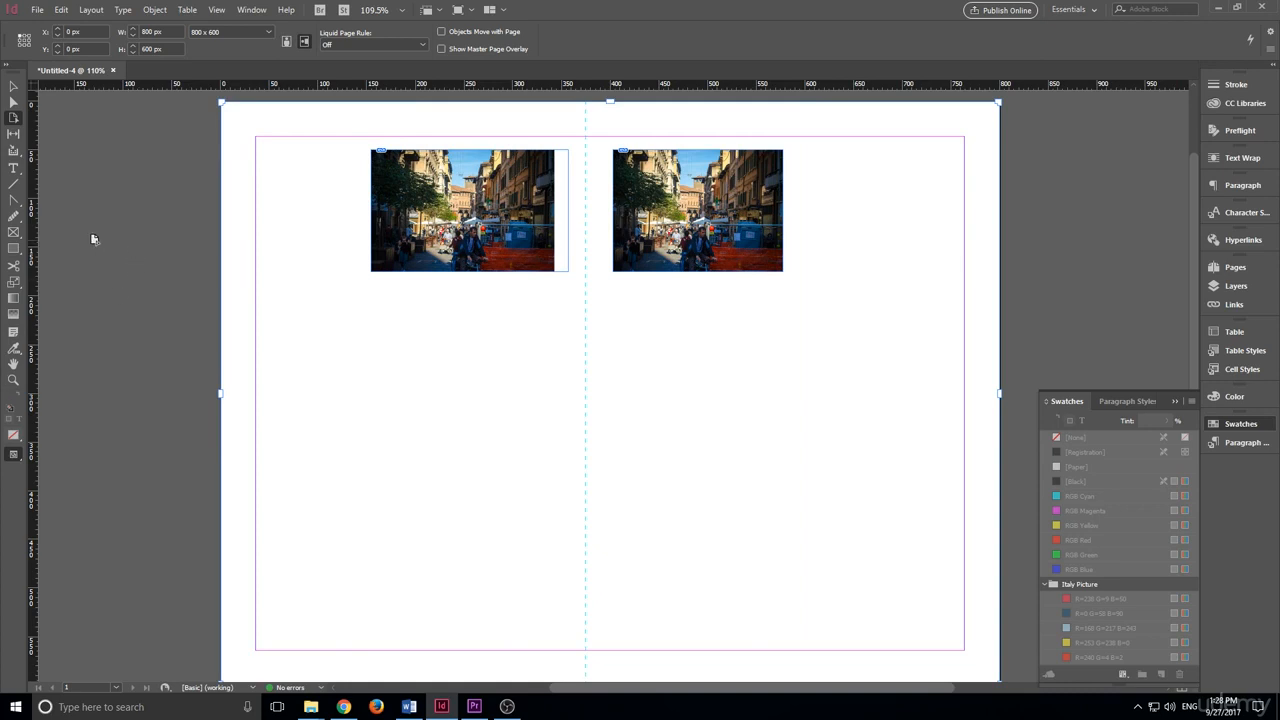
Step: Try the Pencil tool on a rounded outline about 82 × 68 px and a signature-like scribble about 291 × 64 px, removing both
mouse_move(12, 216)
mouse_down()
mouse_move(8, 230)
mouse_move(50, 220)
mouse_up()
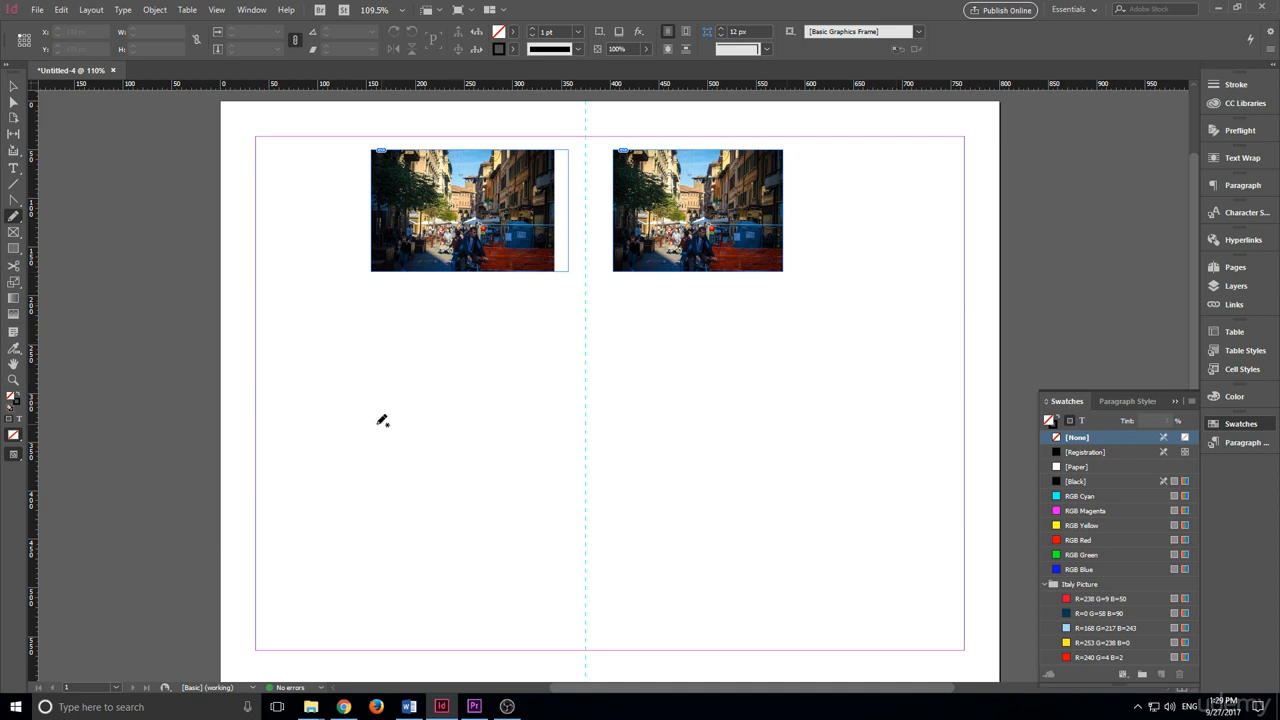
mouse_move(418, 390)
mouse_down()
mouse_move(450, 371)
mouse_move(479, 380)
mouse_move(486, 413)
mouse_move(479, 432)
mouse_move(430, 435)
mouse_move(418, 385)
mouse_up()
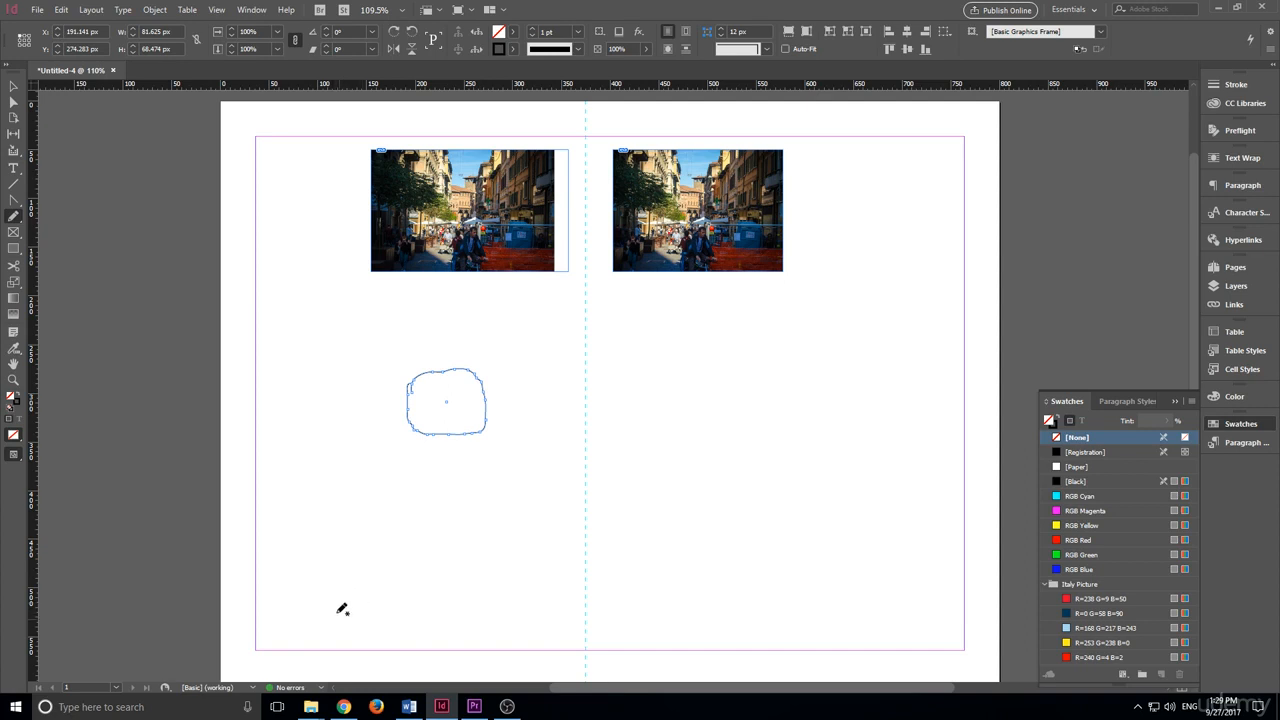
key(ctrl+shift+a)
mouse_move(297, 594)
mouse_down()
mouse_move(436, 626)
mouse_move(569, 608)
mouse_up()
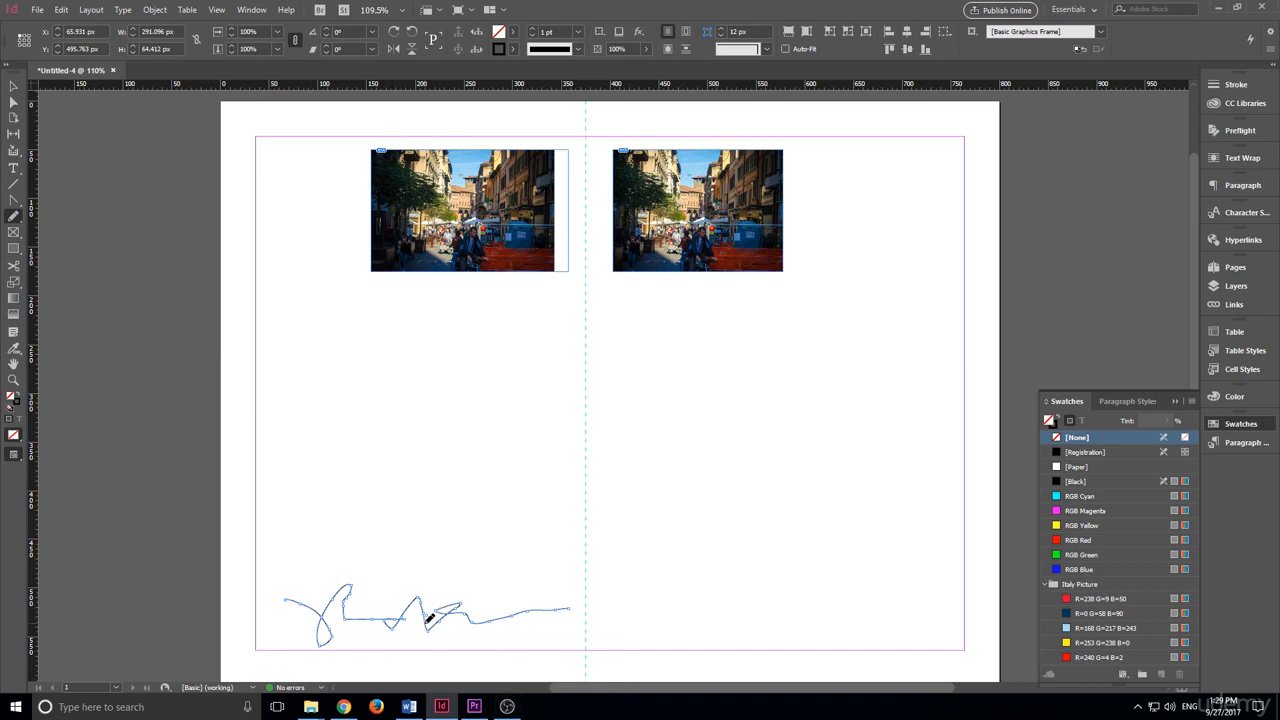
key(ctrl+shift+a)
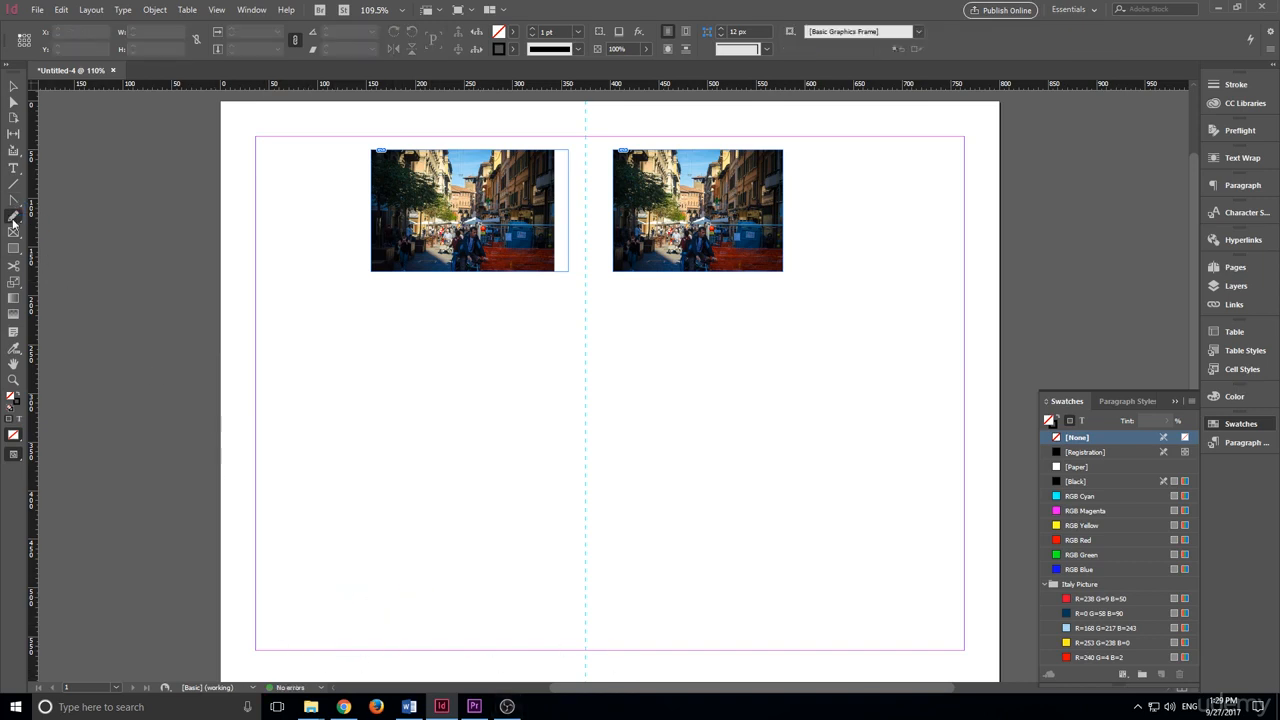
Step: Draw a long arching freehand Pencil line about 567 × 139 px across the page below the photos
mouse_move(296, 470)
mouse_down()
mouse_move(352, 415)
mouse_move(612, 348)
mouse_move(799, 341)
mouse_move(847, 360)
mouse_up()
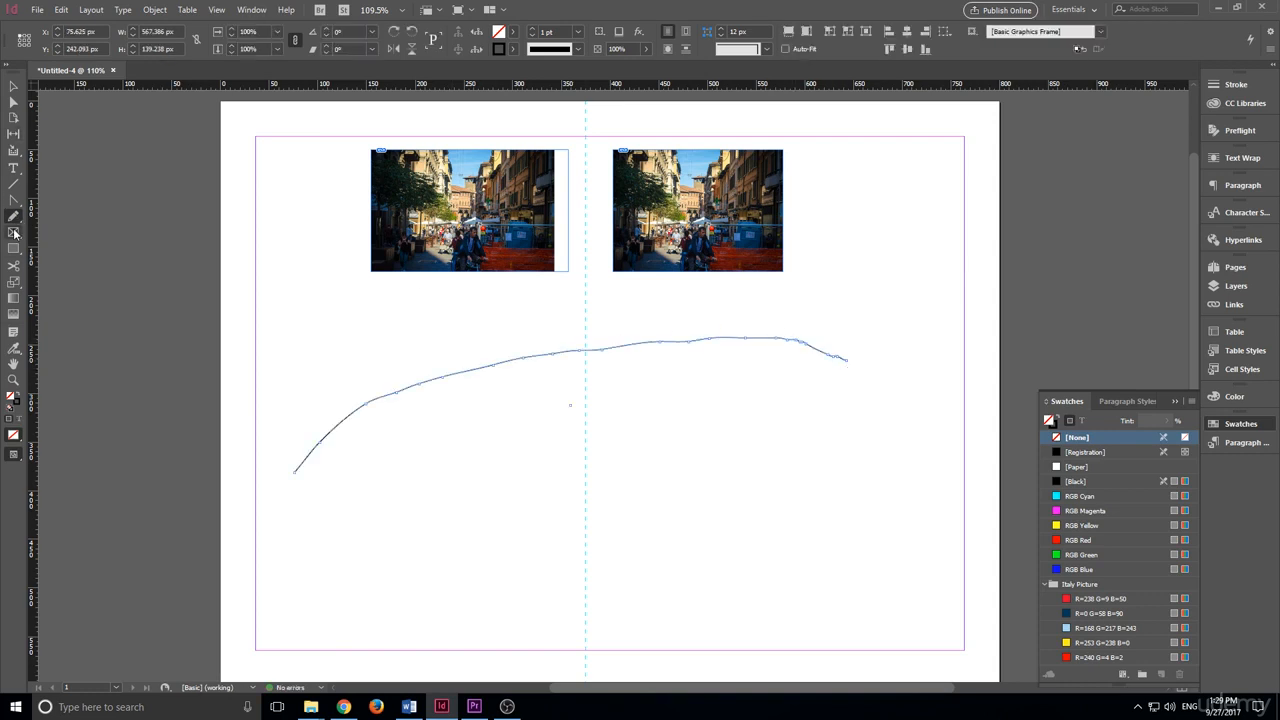
Step: Try running filler text of mostly repeated letter g along the arching Pencil line with the Type on a Path tool, and undo the typing
click(13, 169)
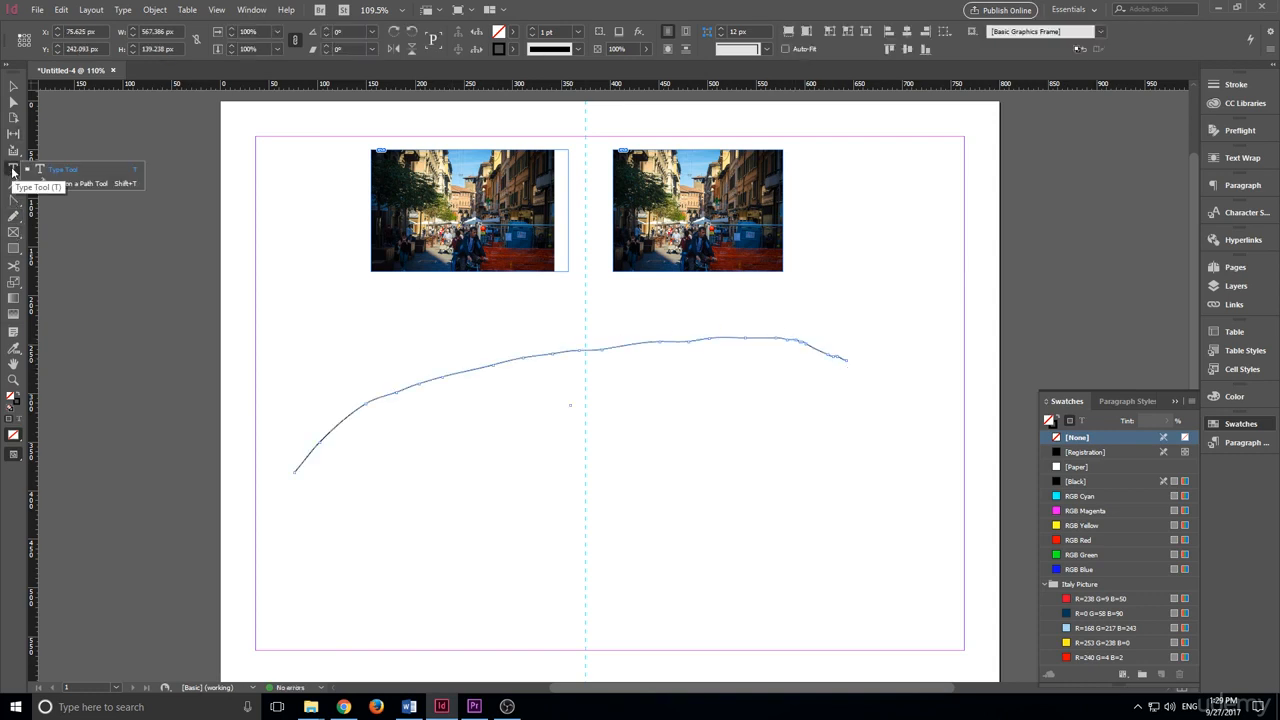
click(90, 183)
click(292, 467)
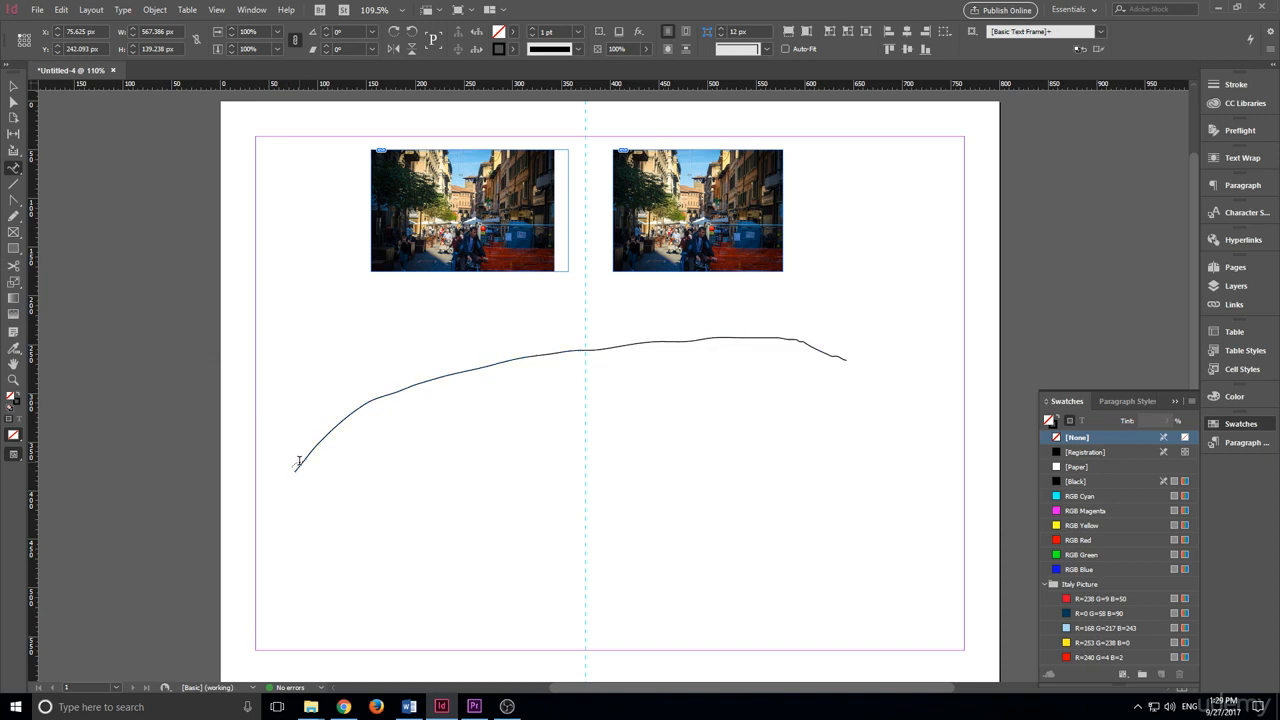
text(sdgdfgdgdfgdg)
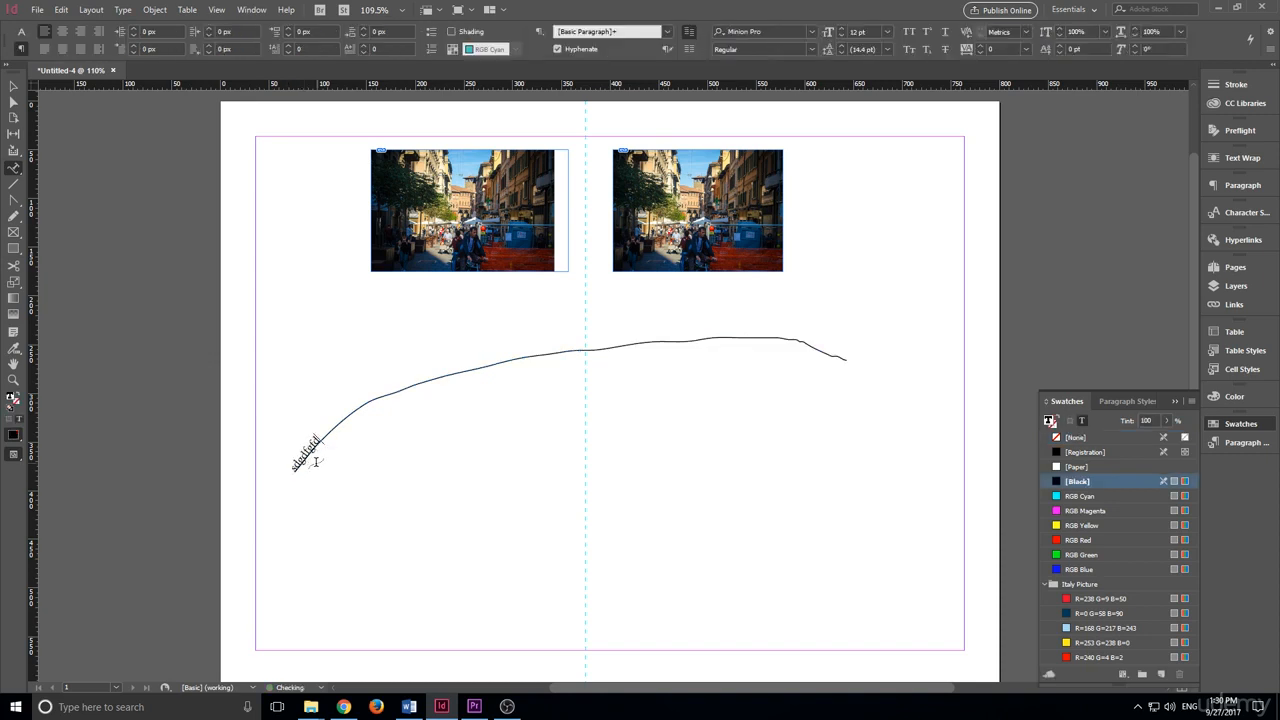
text(gggggggggggggggggggggggggggggggggggggggggggggggg)
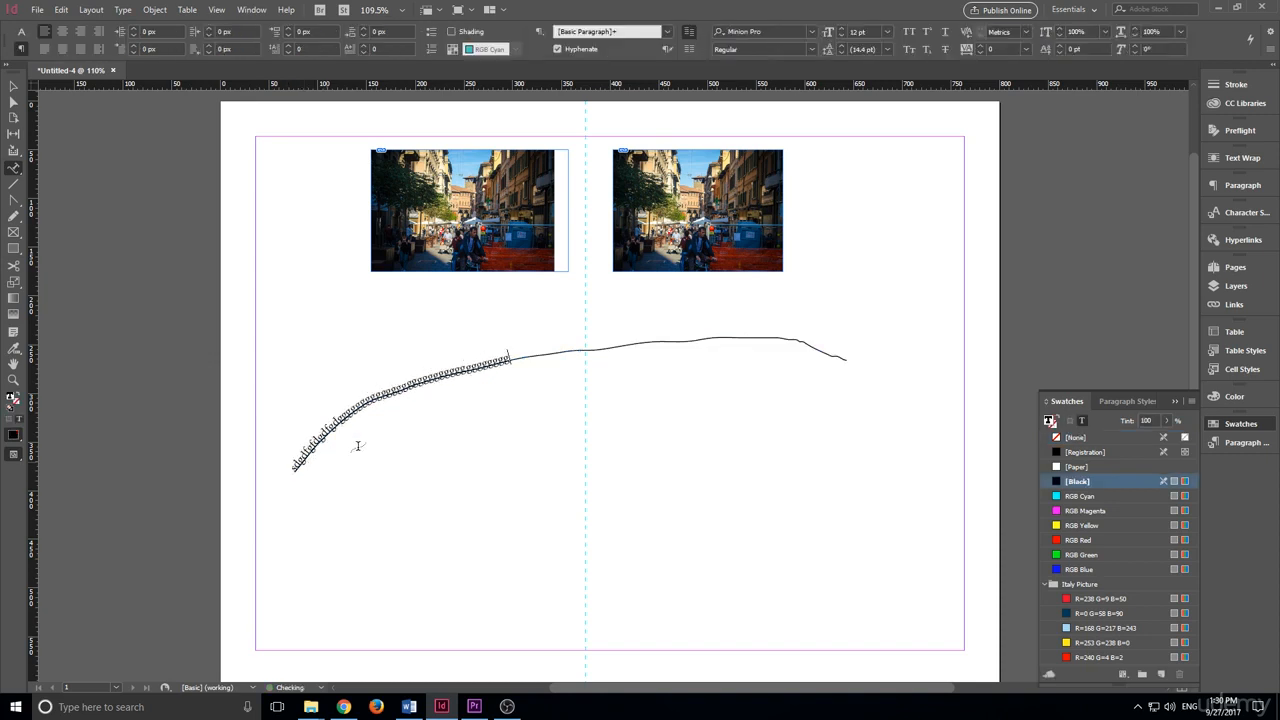
text(ggggggggggggggggggggggggggggggg)
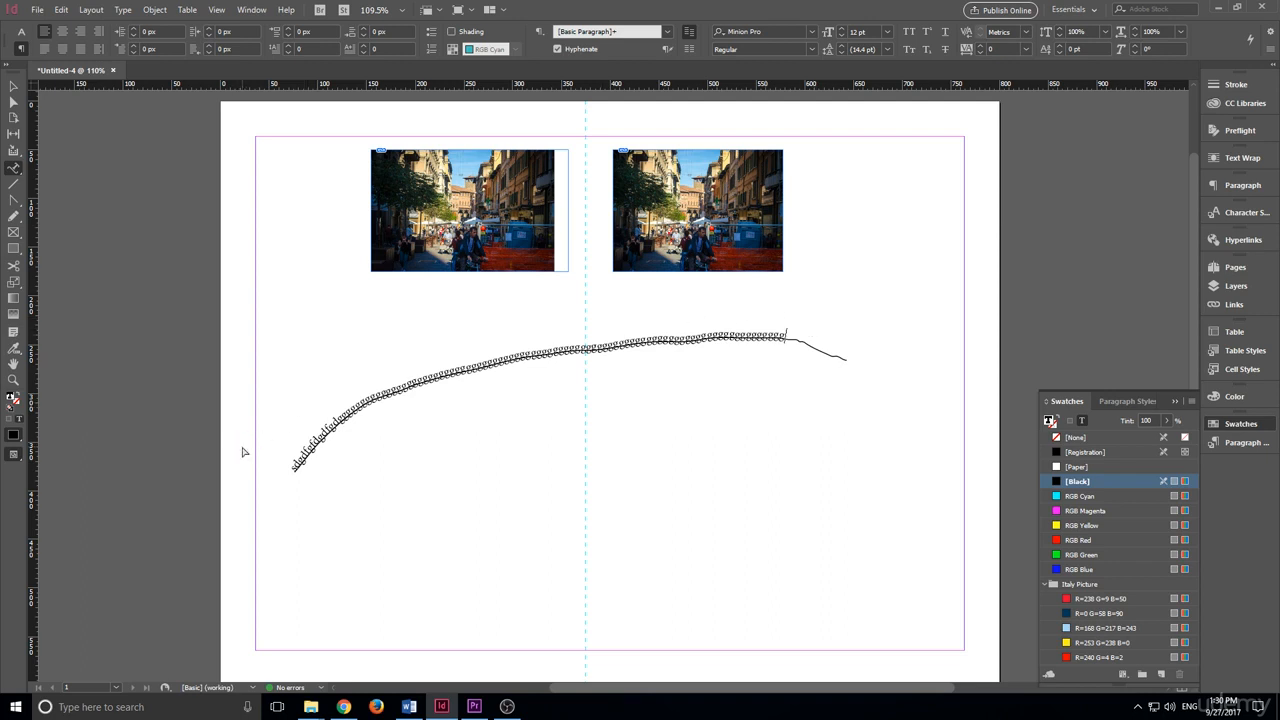
key(ctrl+z)
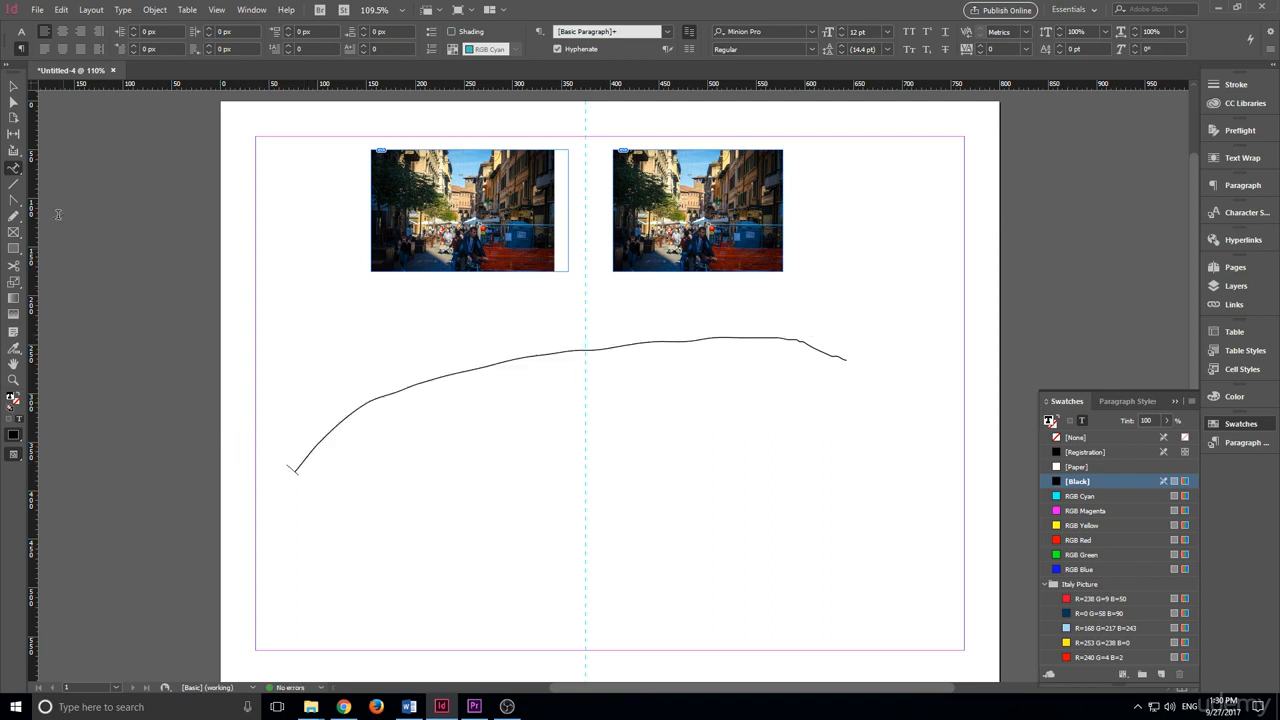
Step: Delete the arching freehand line below the photos
click(16, 217)
key(slash)
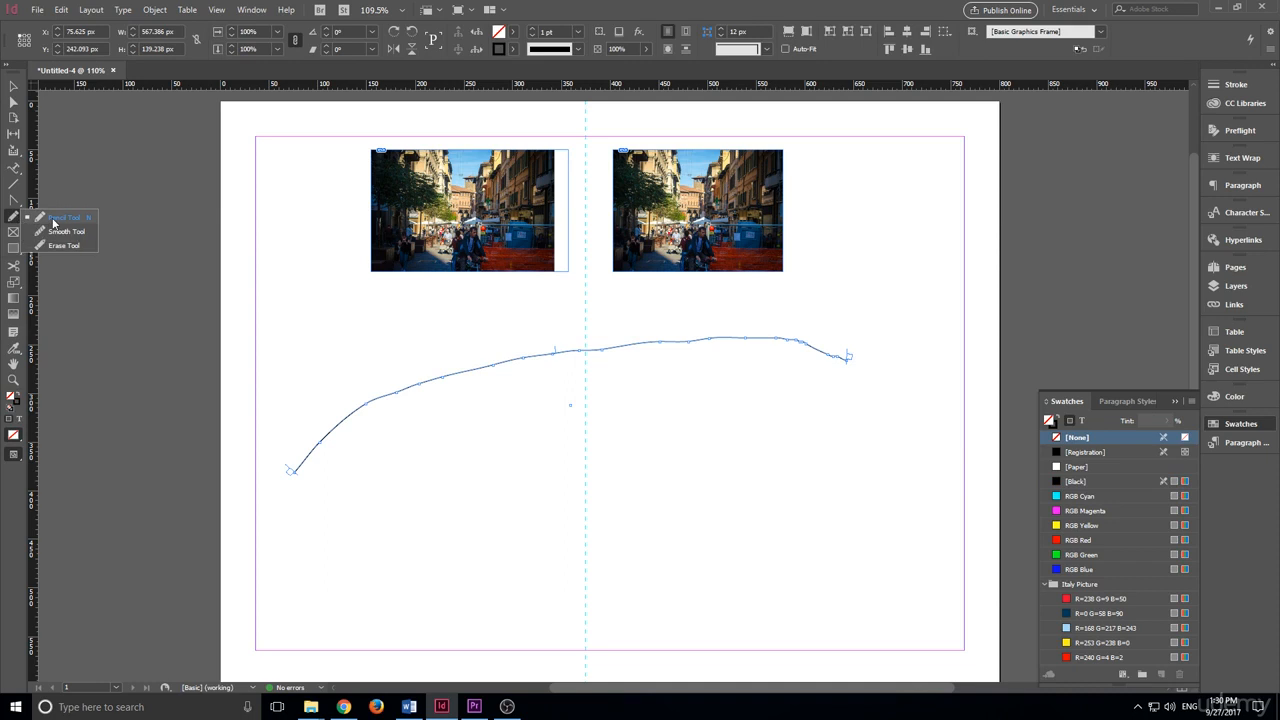
click(12, 88)
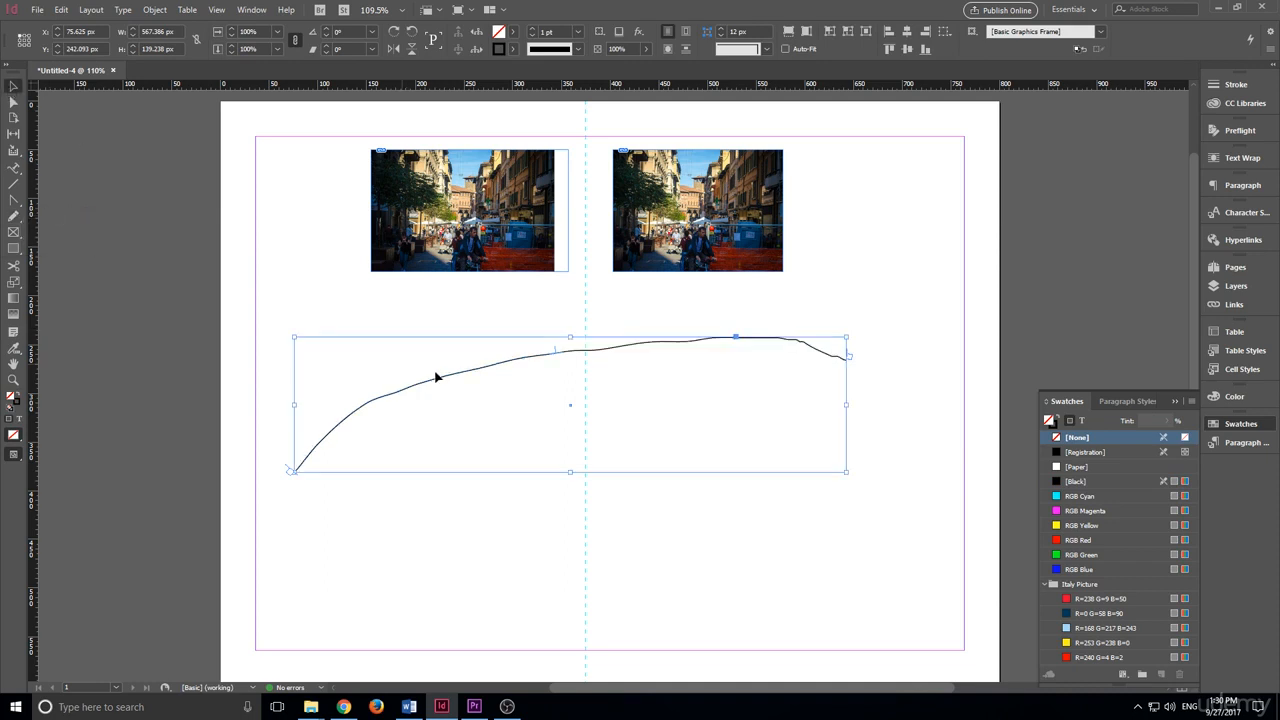
key(Delete)
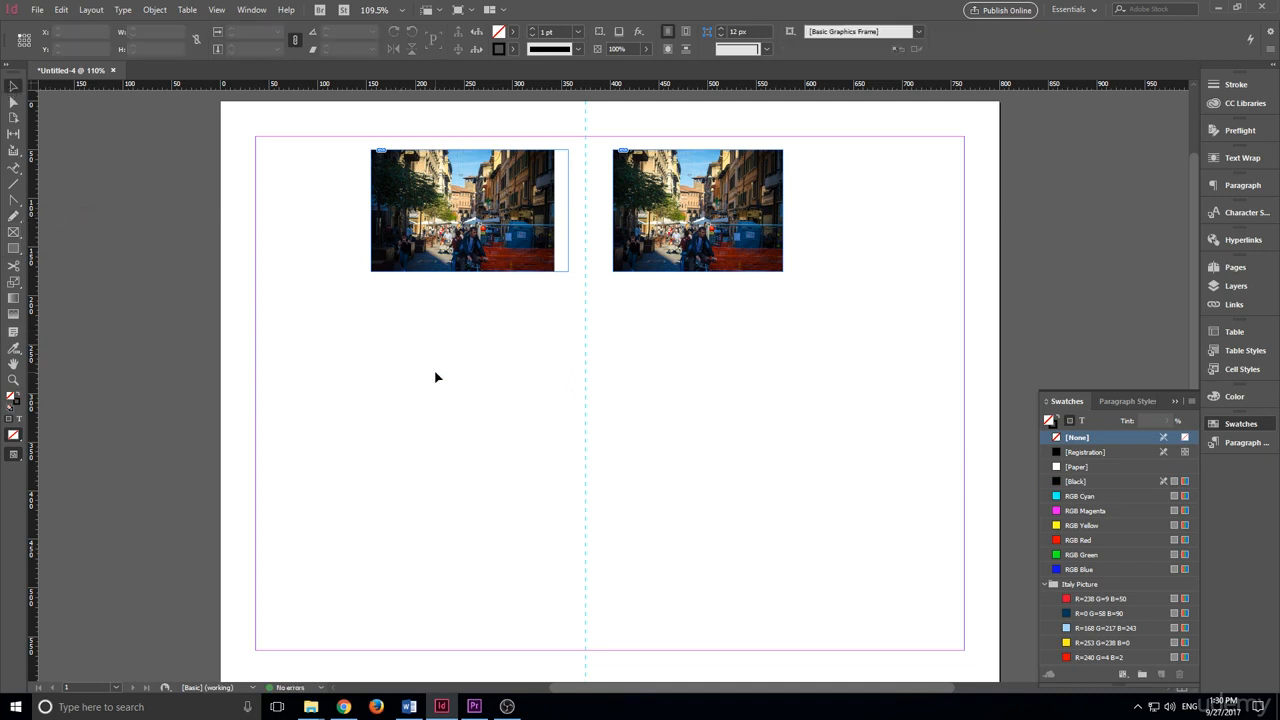